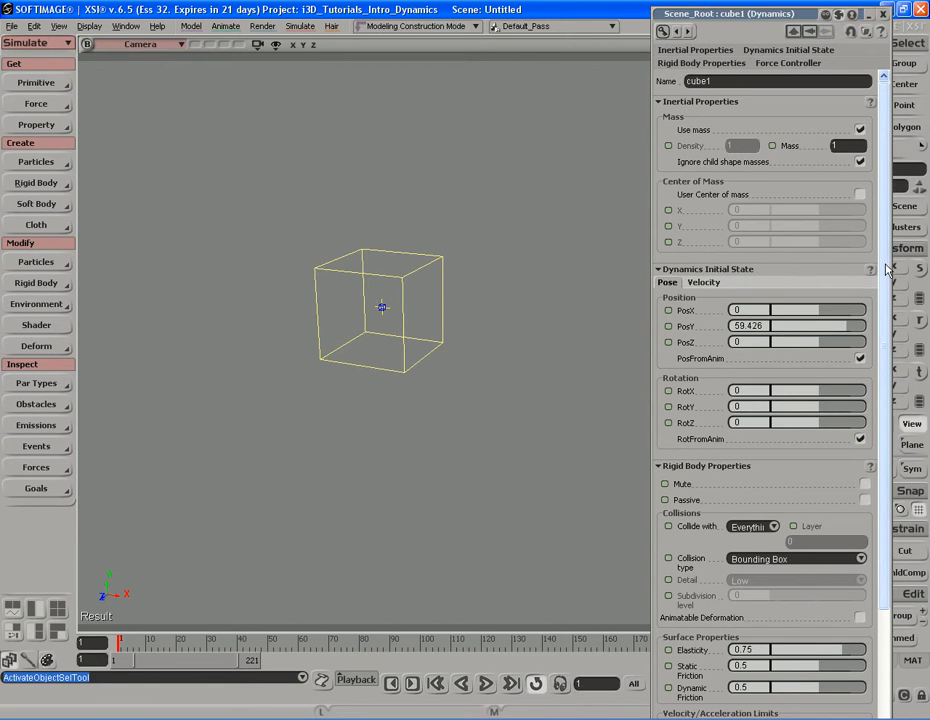
Step: Play the simulation with the small cube's rigid body muted, return to the first frame and unmute it
left_click_drag(888, 270, 885, 400)
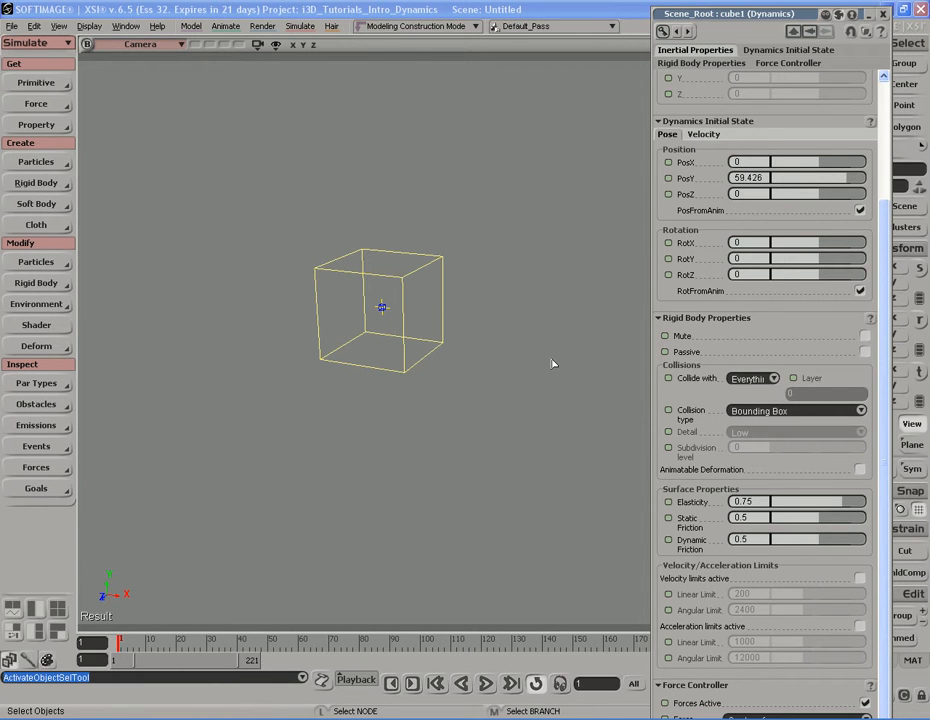
left_click(865, 337)
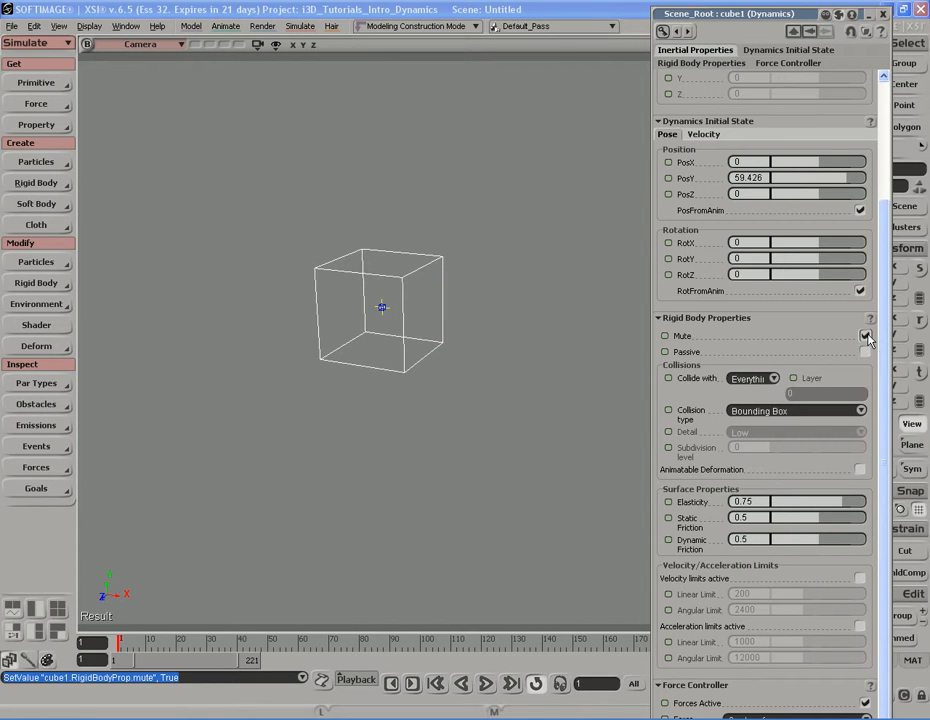
key("Up")
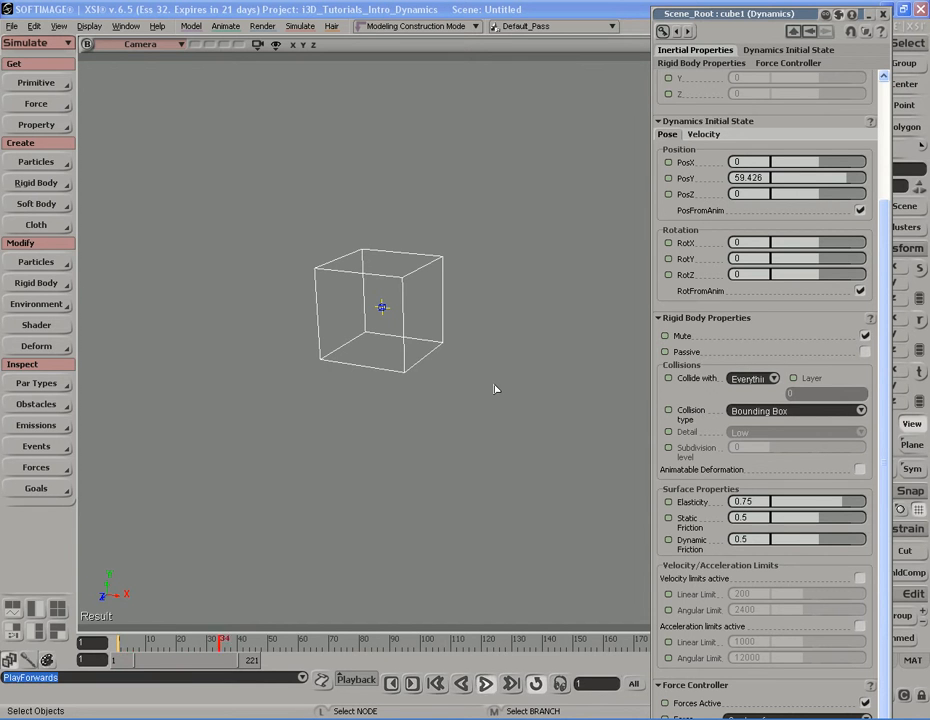
key("Escape")
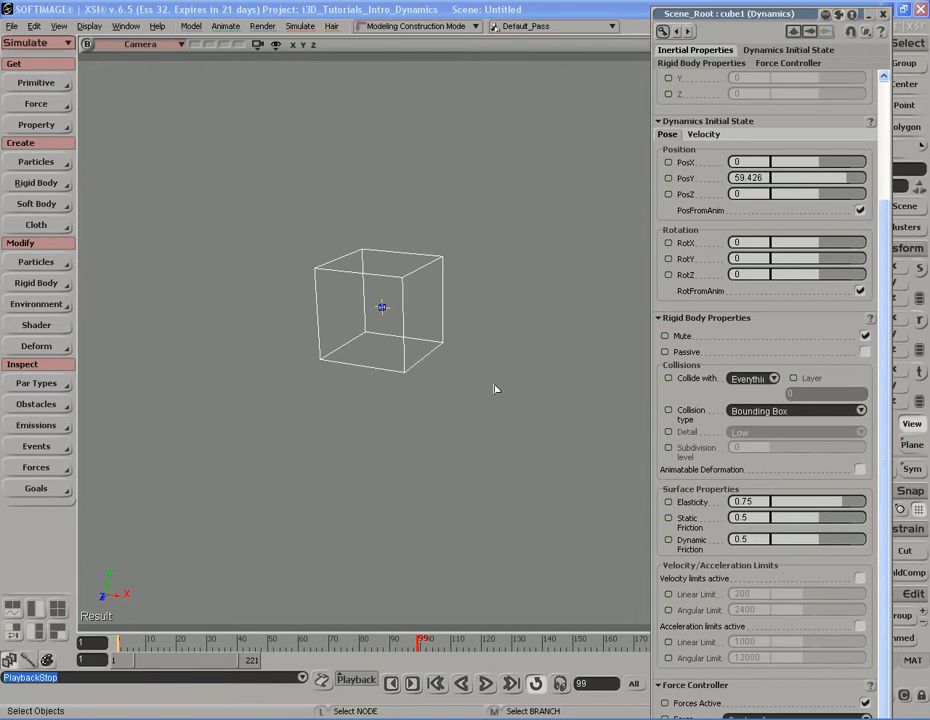
key("shift+Left")
left_click(866, 337)
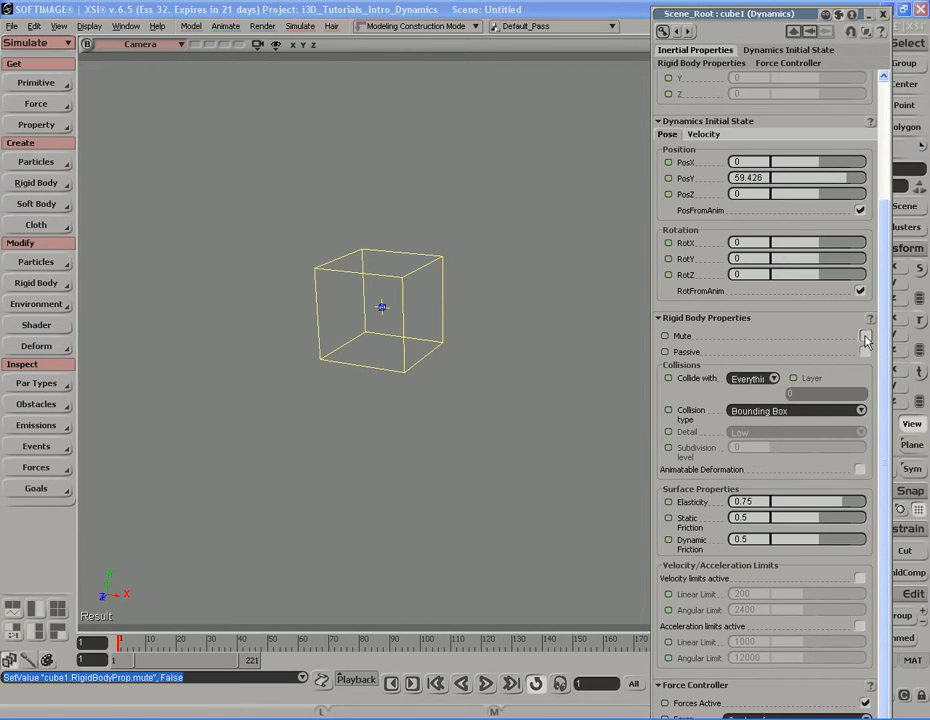
left_click(50, 186)
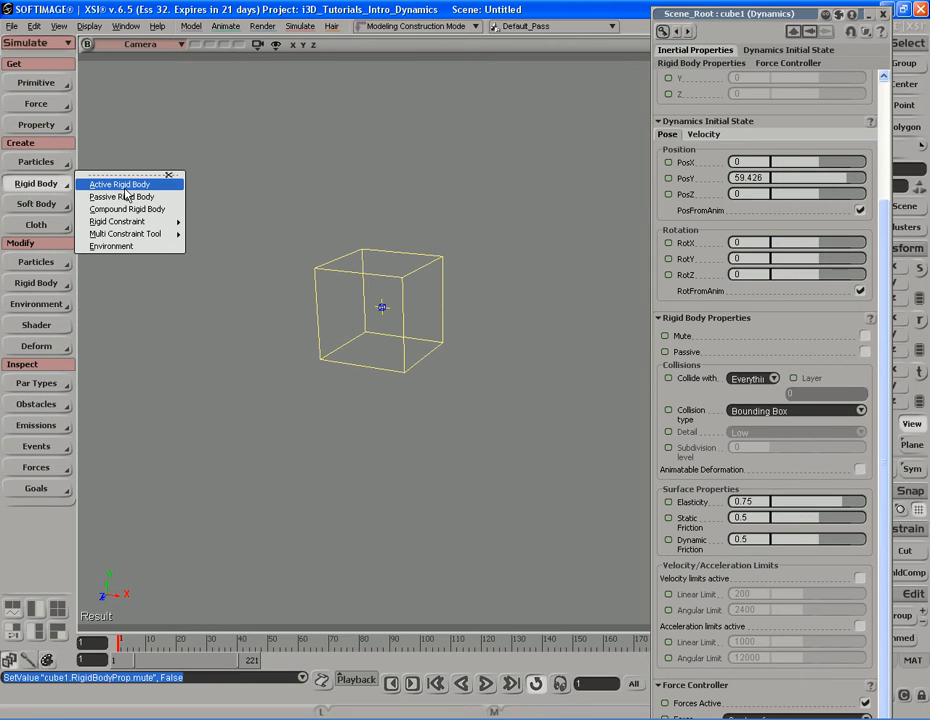
left_click(293, 206)
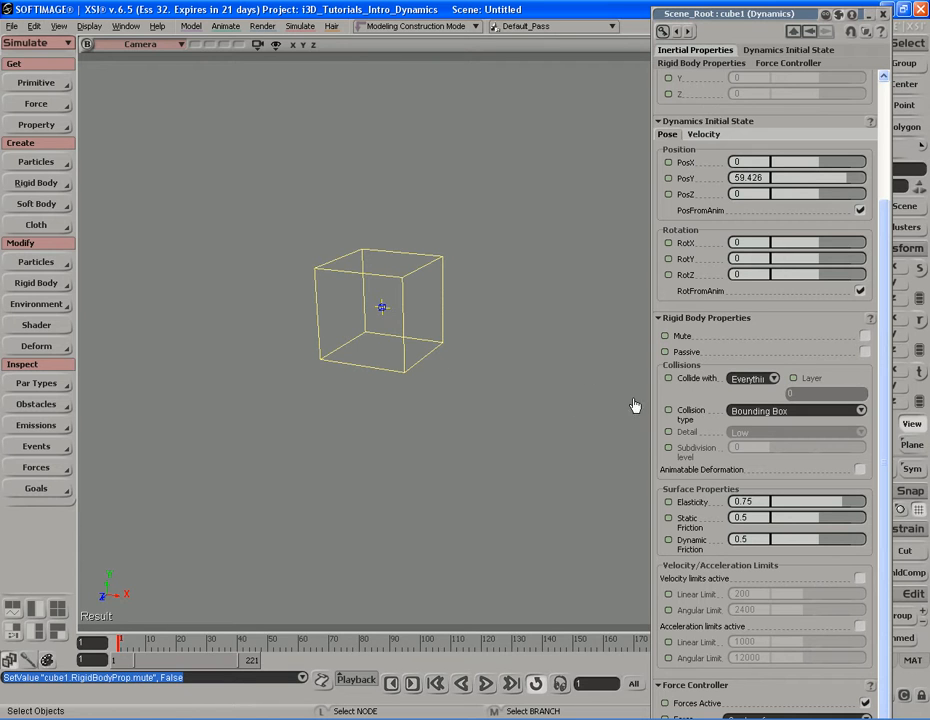
left_click(690, 353)
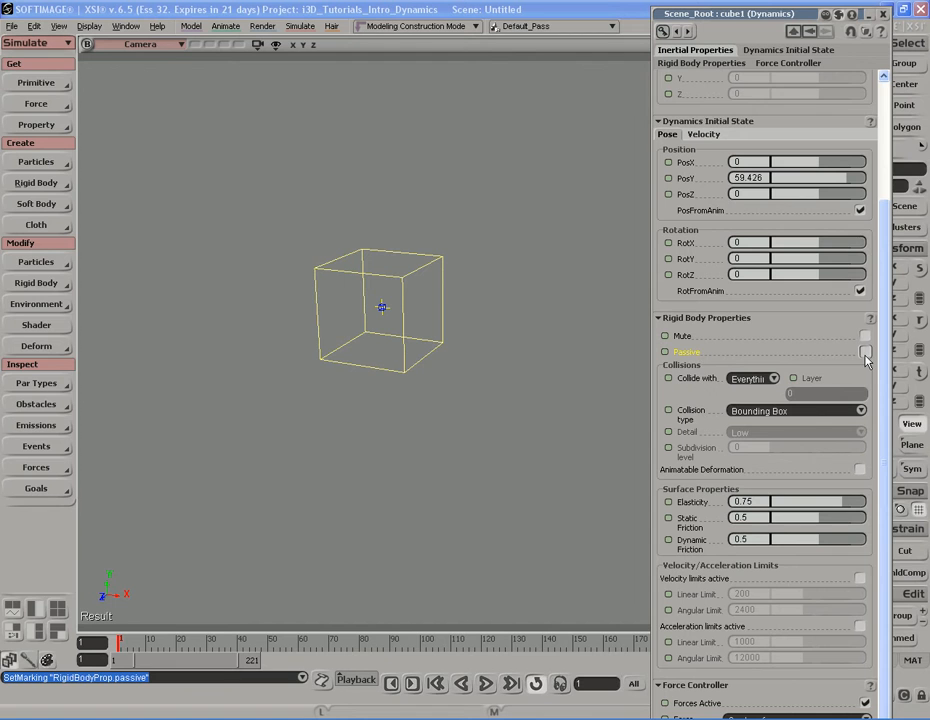
left_click(688, 353)
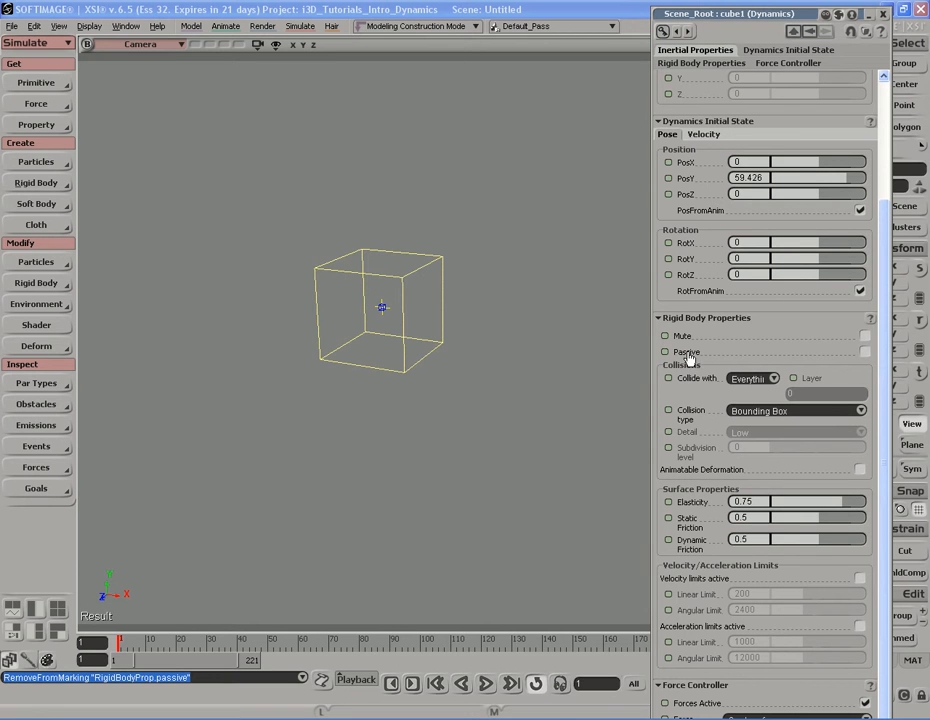
left_click(688, 354)
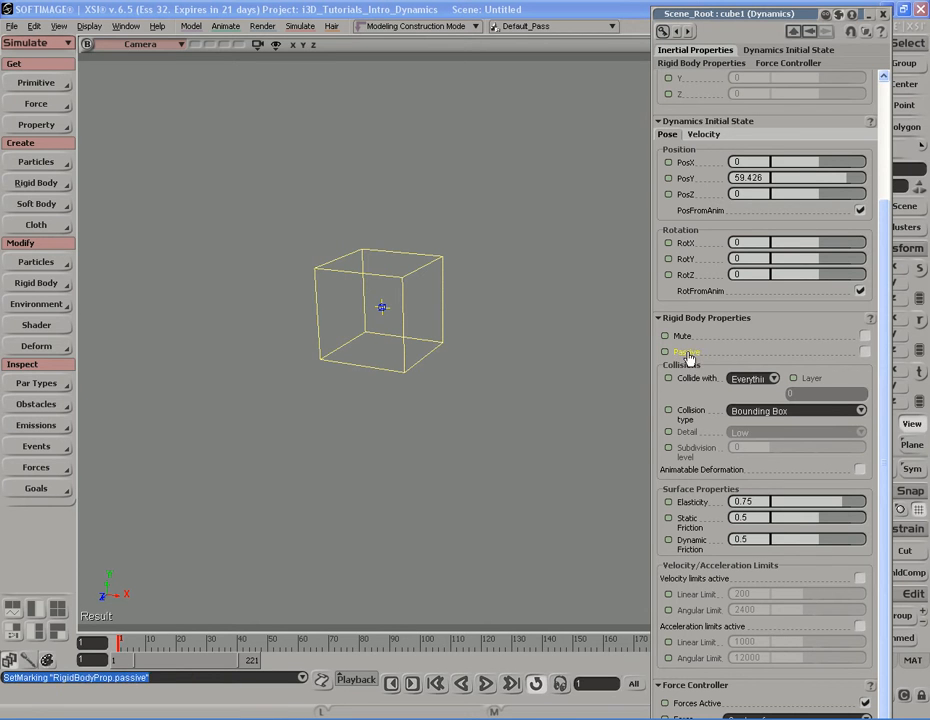
Step: Toggle the small cube's Passive rigid body option on and back off
left_click(865, 351)
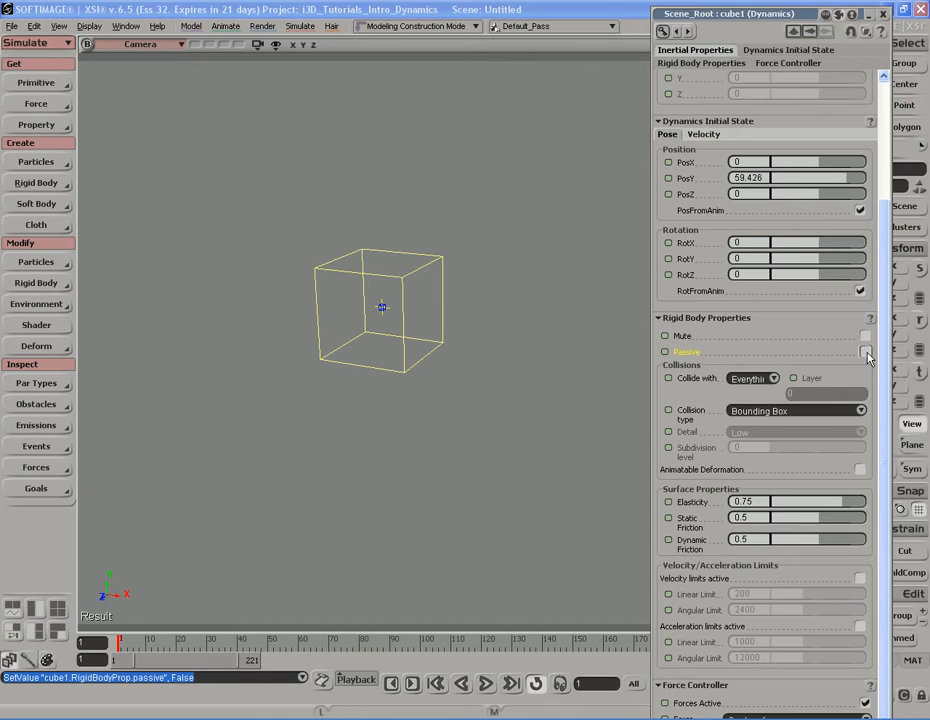
left_click(866, 353)
left_click(866, 353)
left_click(866, 353)
left_click(866, 353)
left_click(866, 353)
left_click(697, 351)
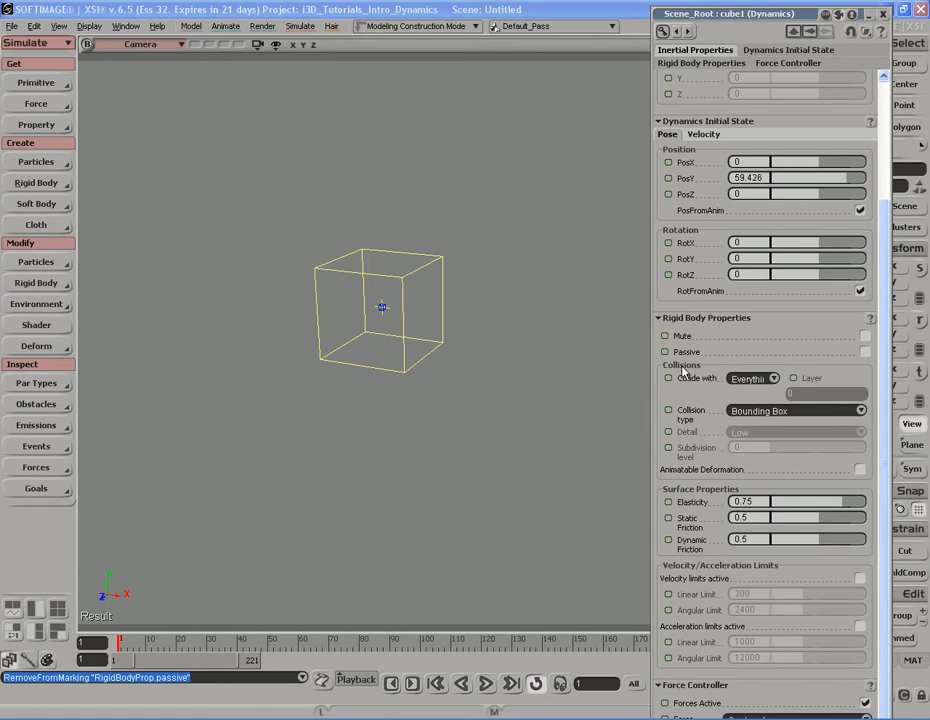
Step: Set the small cube to collide with Everything, play the simulation with the ground in view, and return to the first frame
left_click(774, 379)
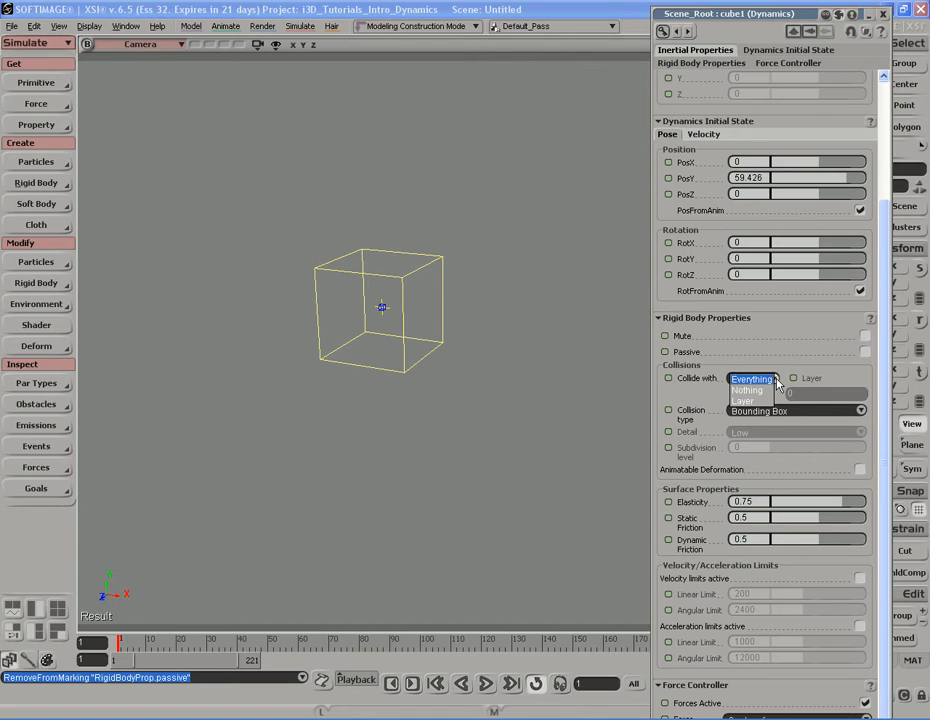
left_click(768, 381)
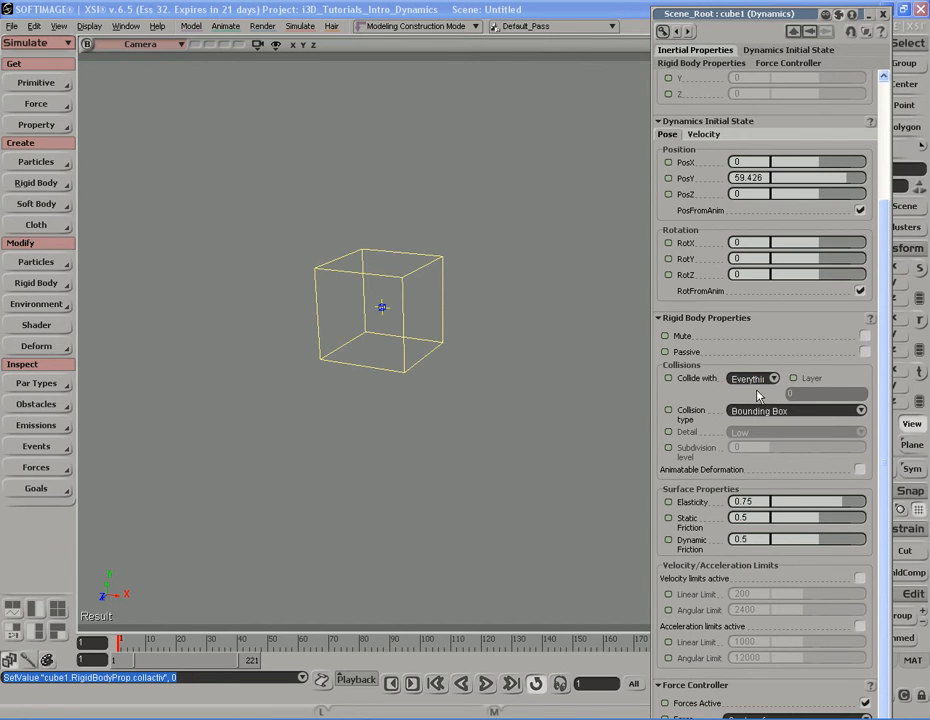
key("s")
middle_click_drag(503, 404, 353, 385)
left_click_drag(562, 452, 545, 378)
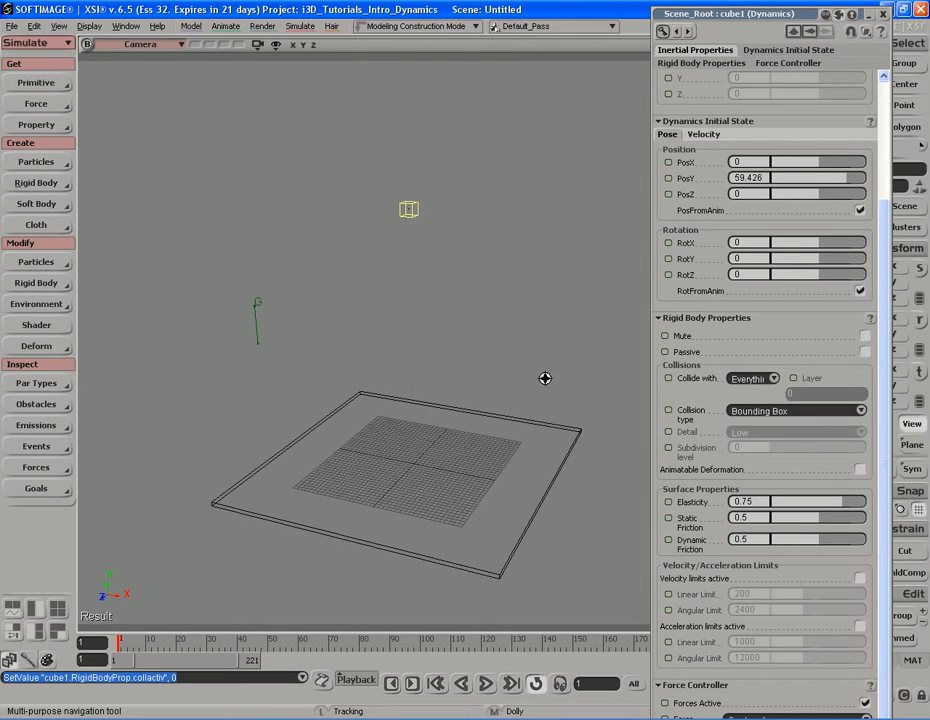
key("F10")
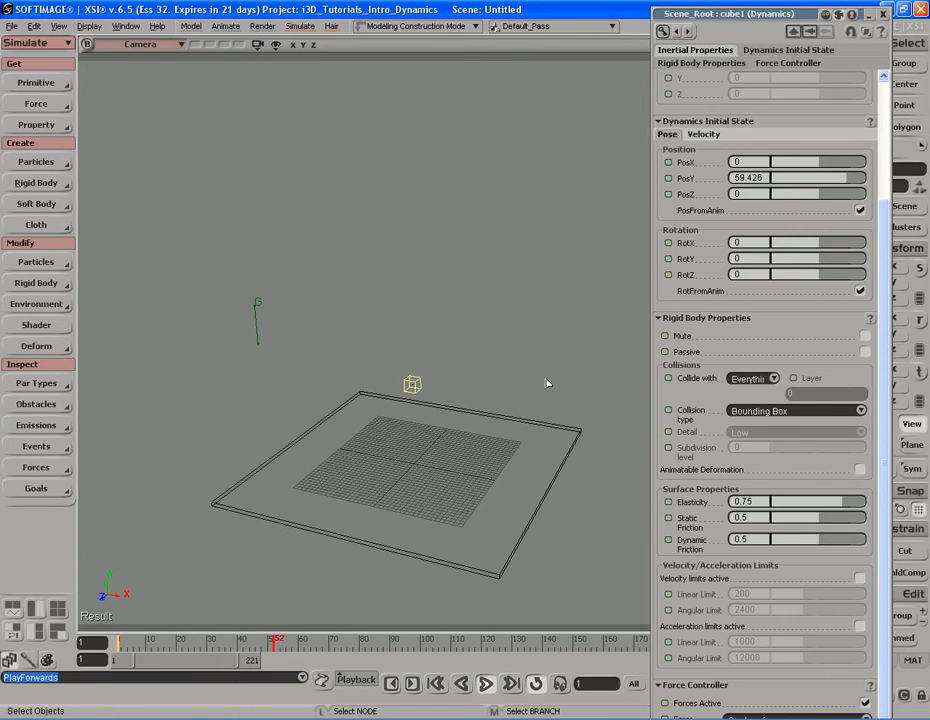
key("Escape")
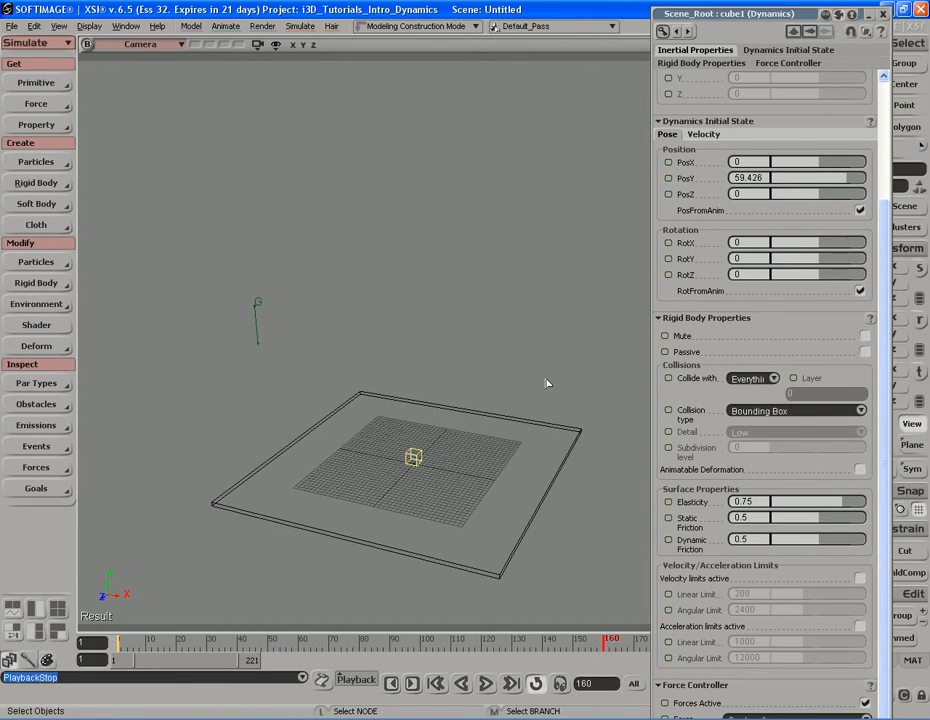
key("shift+F5")
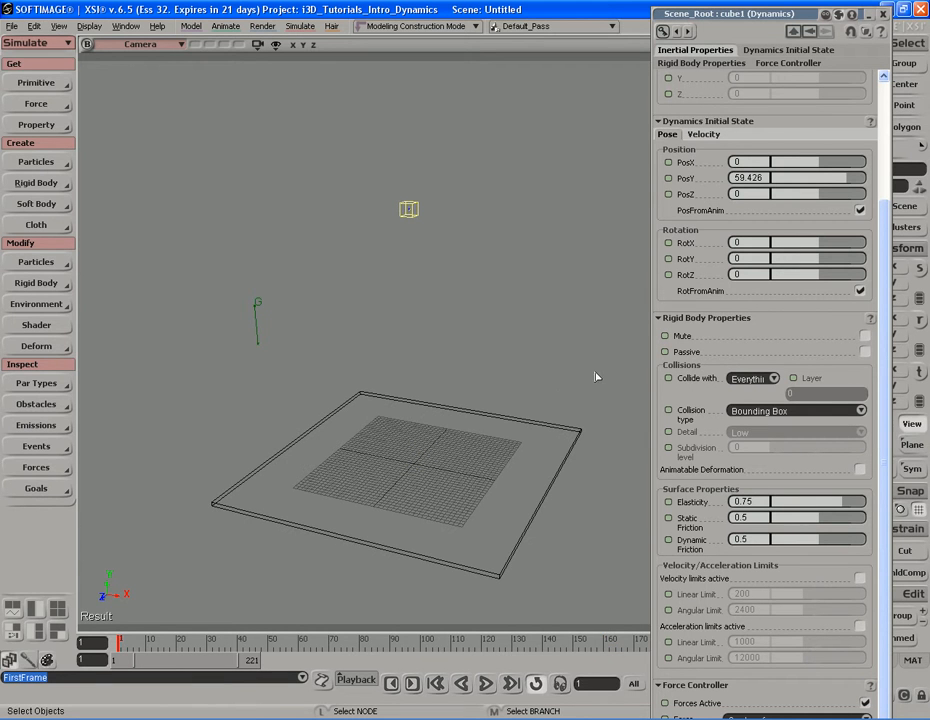
Step: Set the small cube to collide with Nothing, play the simulation repeatedly and return to the first frame
left_click(750, 379)
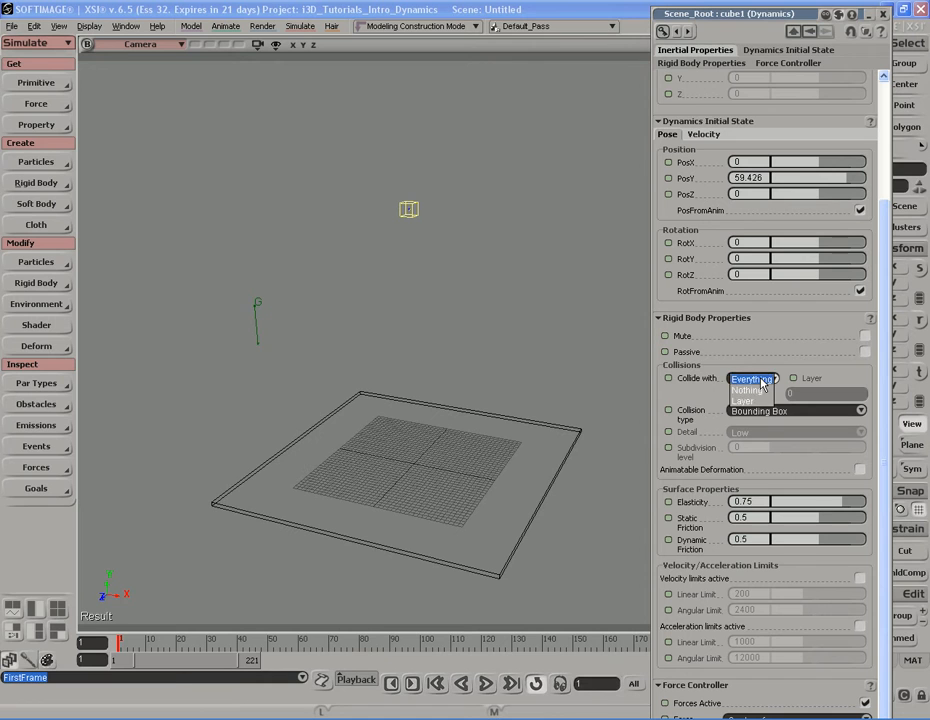
left_click(760, 391)
key("F8")
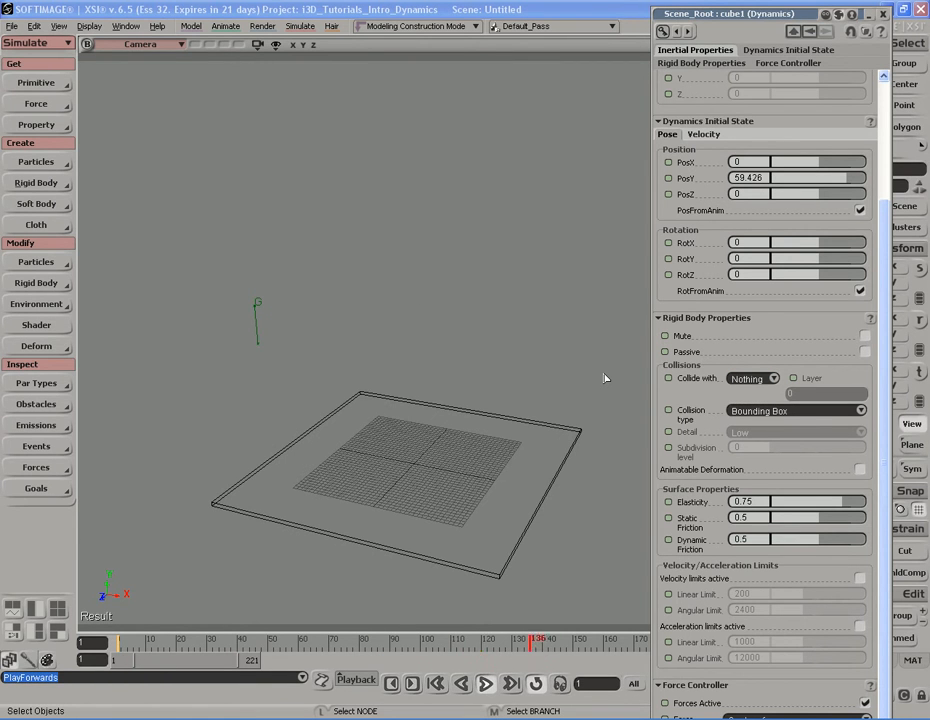
key("Escape")
key("F8")
key("Escape")
key("shift+F5")
key("F8")
key("Escape")
key("shift+F5")
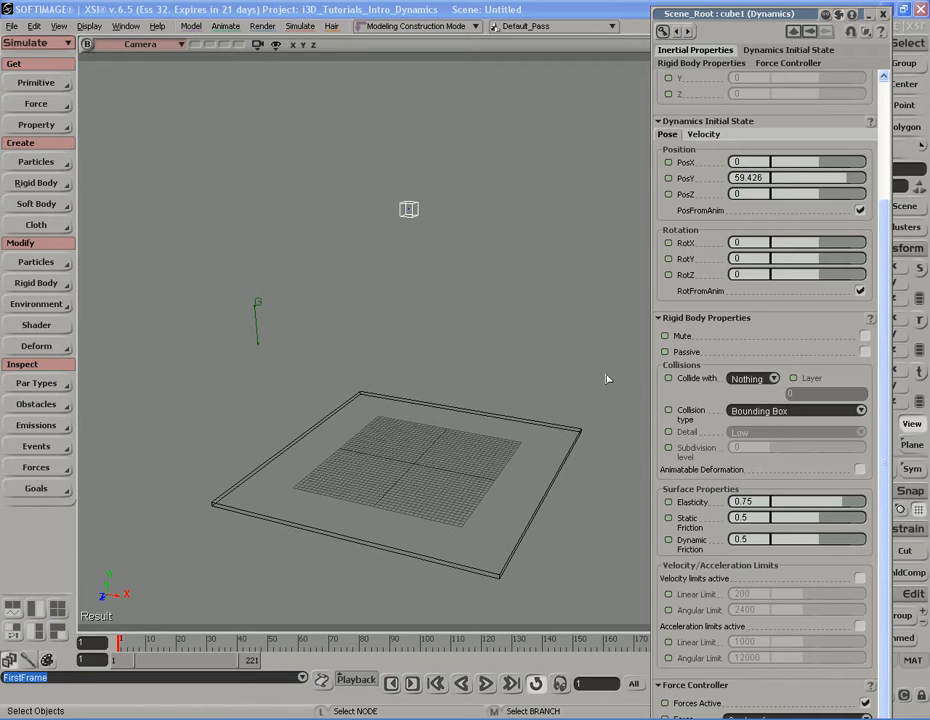
Step: Set the small cube to collide by Layer, play the simulation and return to the first frame
left_click(763, 382)
left_click(772, 383)
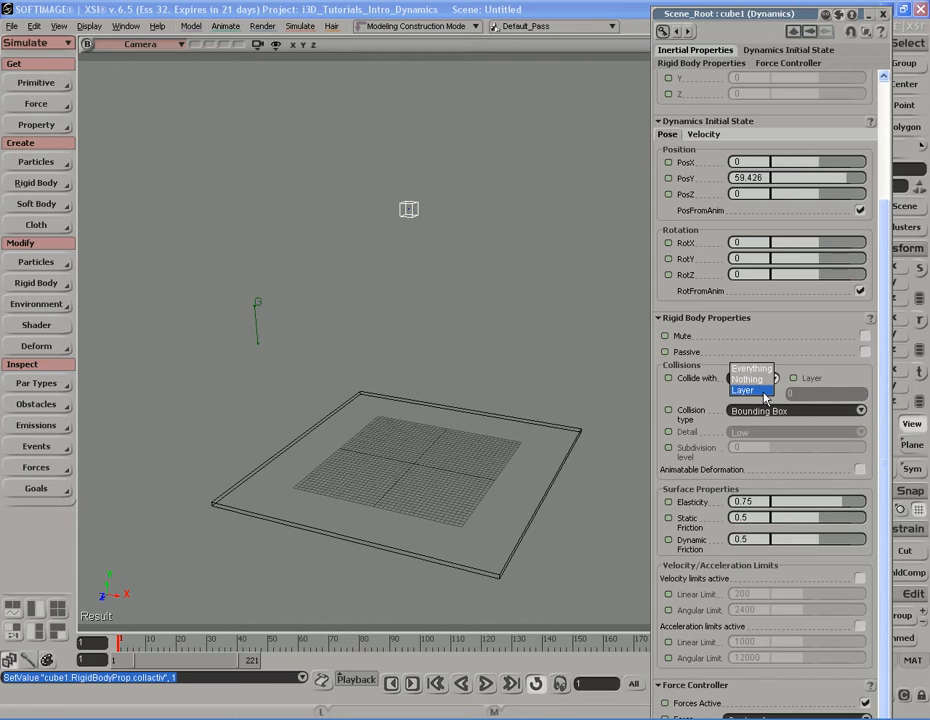
left_click(764, 392)
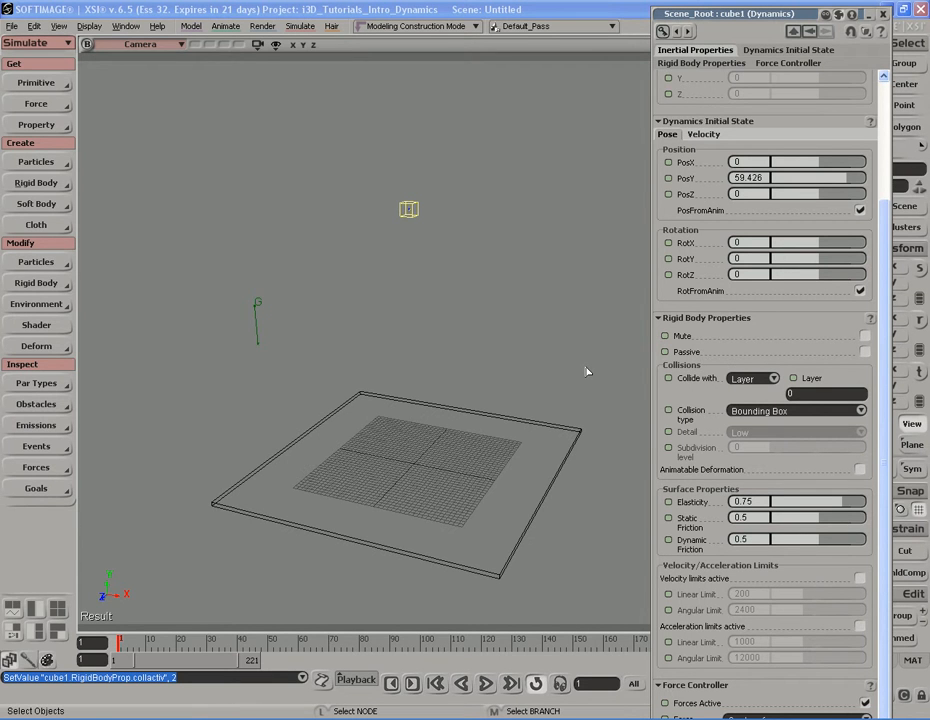
key("Up")
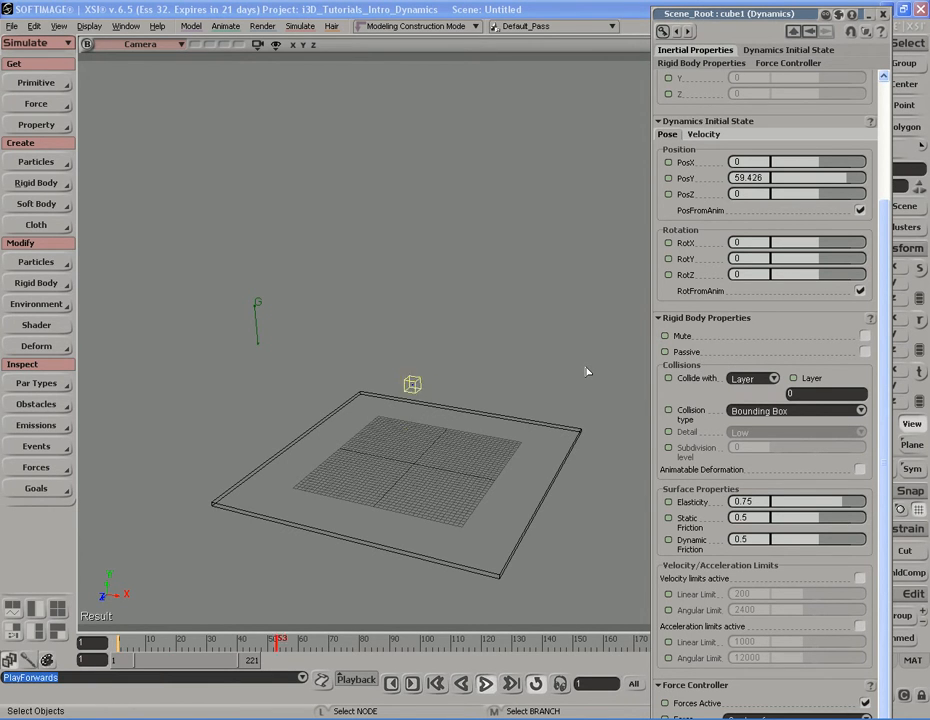
key("Up")
key("Home")
key("Up")
key("Up")
key("Home")
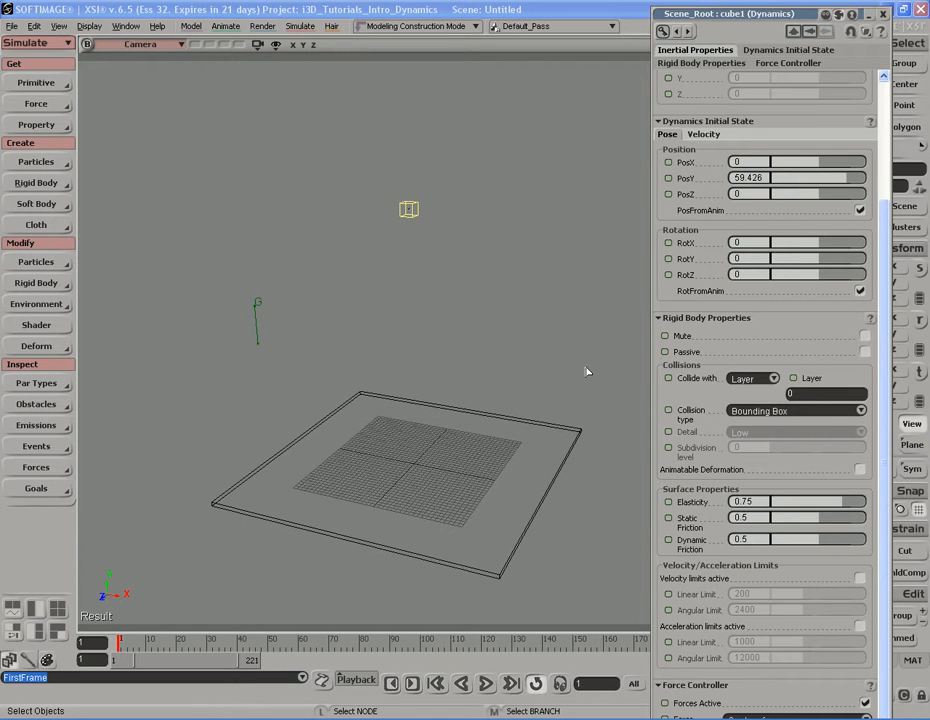
Step: Set the small cube's collision layer to 2, play the simulation and return to the first frame
left_click(795, 393)
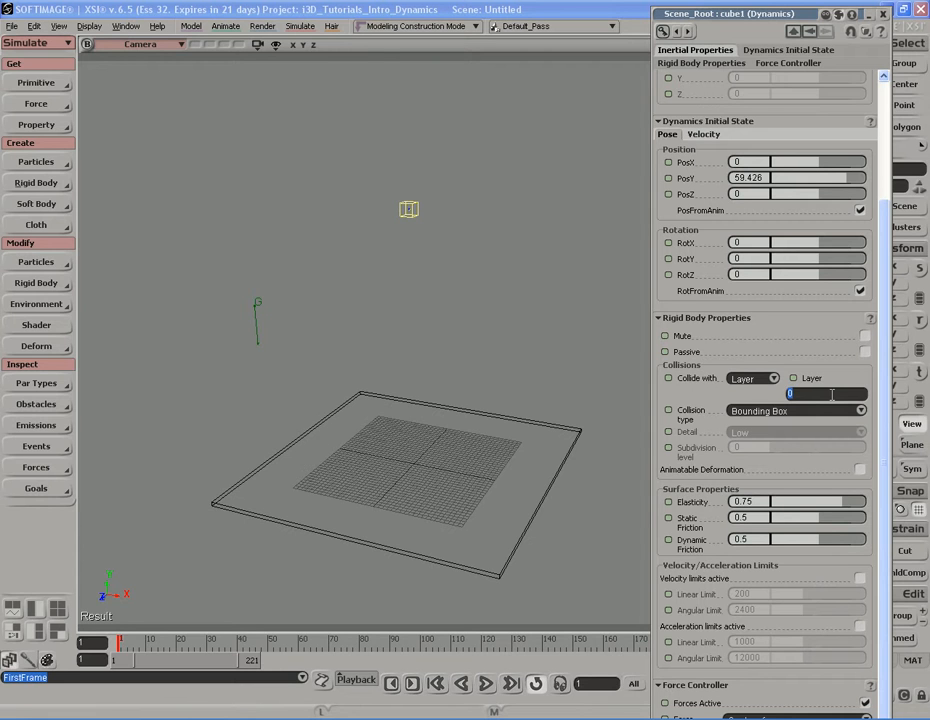
type("2")
key("Return")
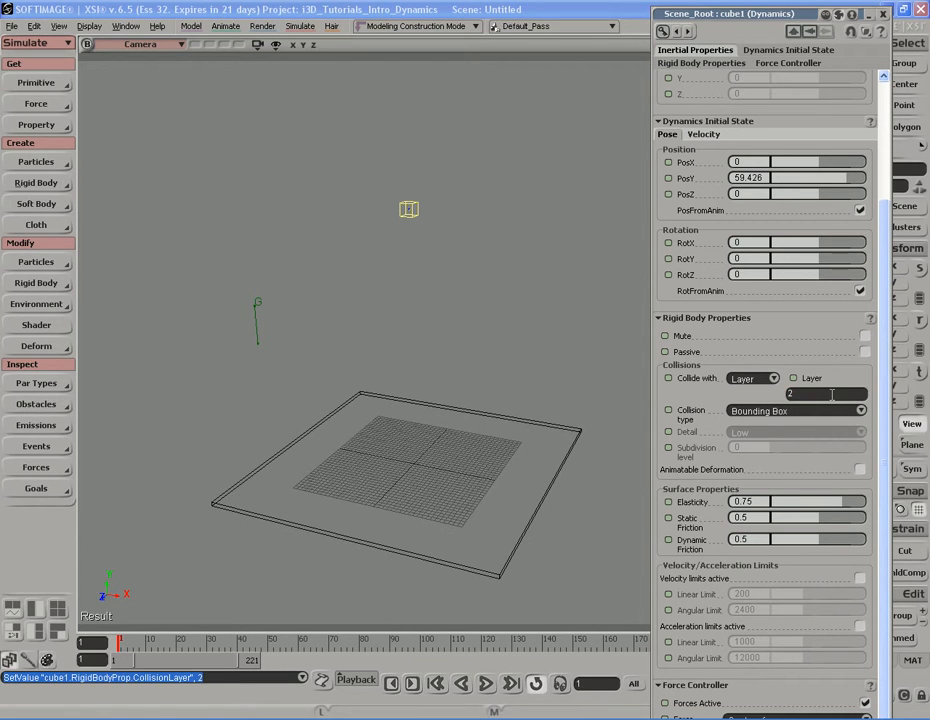
key("Up")
key("Up")
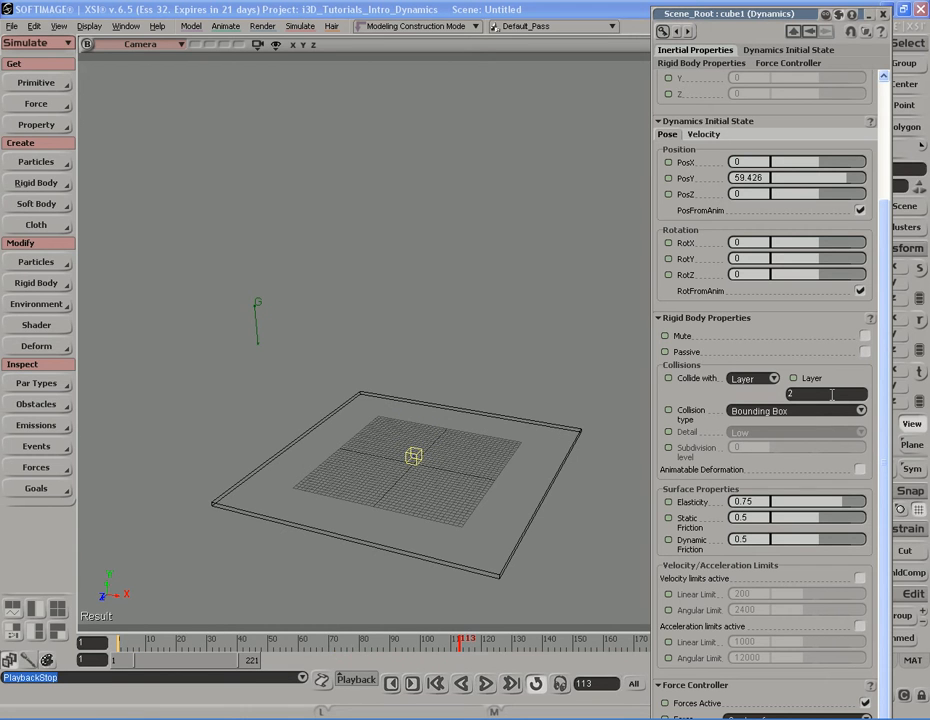
key("Home")
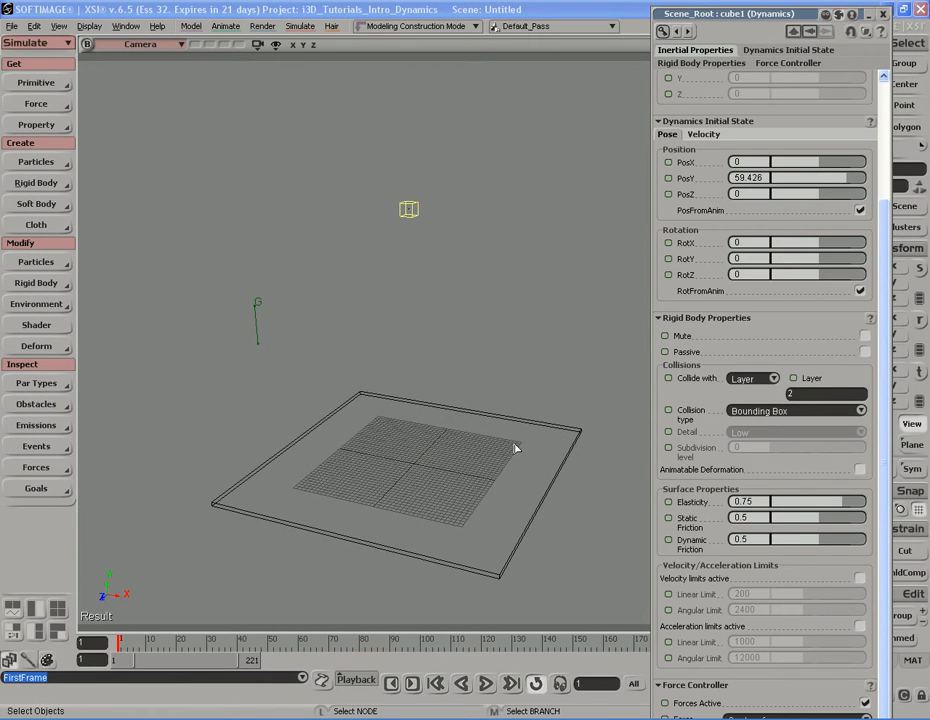
Step: Set the flat ground cube to collide by Layer, play the simulation and return to the first frame
left_click_drag(494, 389, 557, 464)
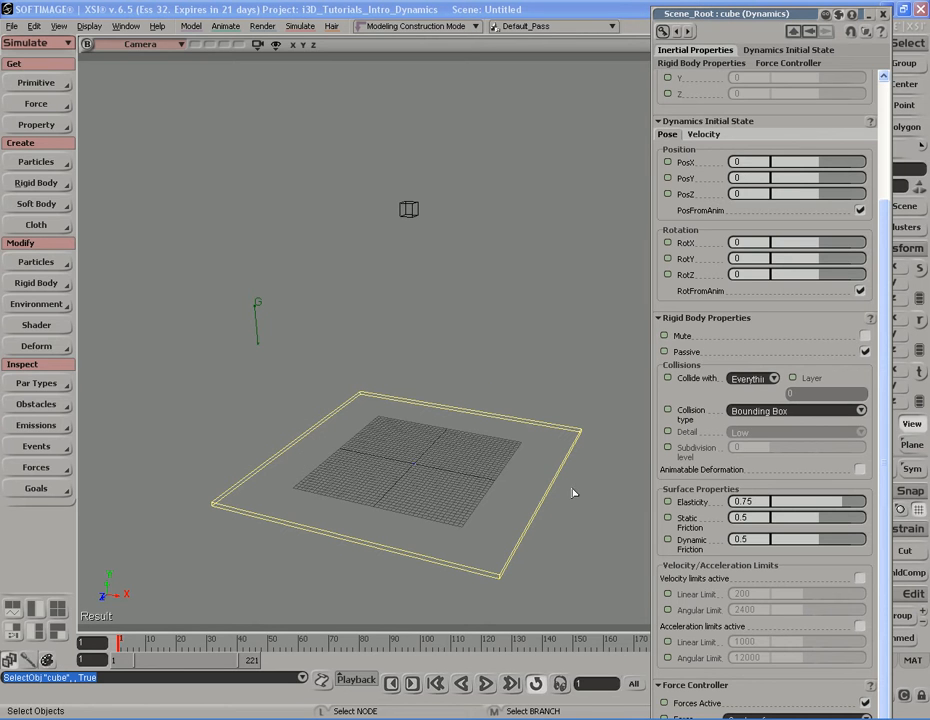
left_click(776, 381)
left_click(768, 399)
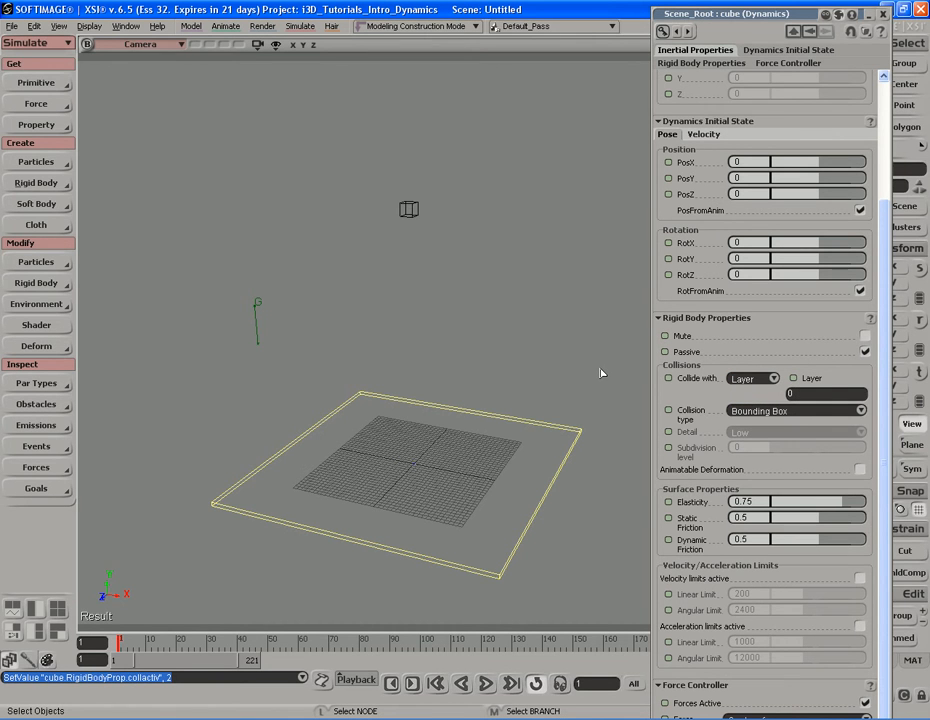
key("Up")
key("Up")
key("shift+Left")
key("Up")
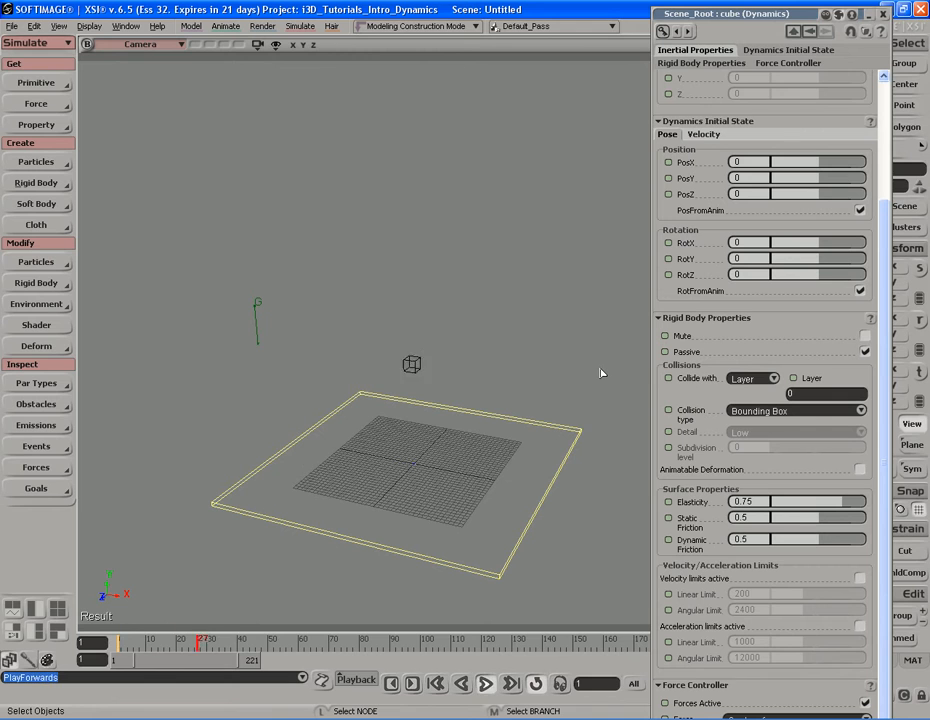
key("Up")
key("shift+Left")
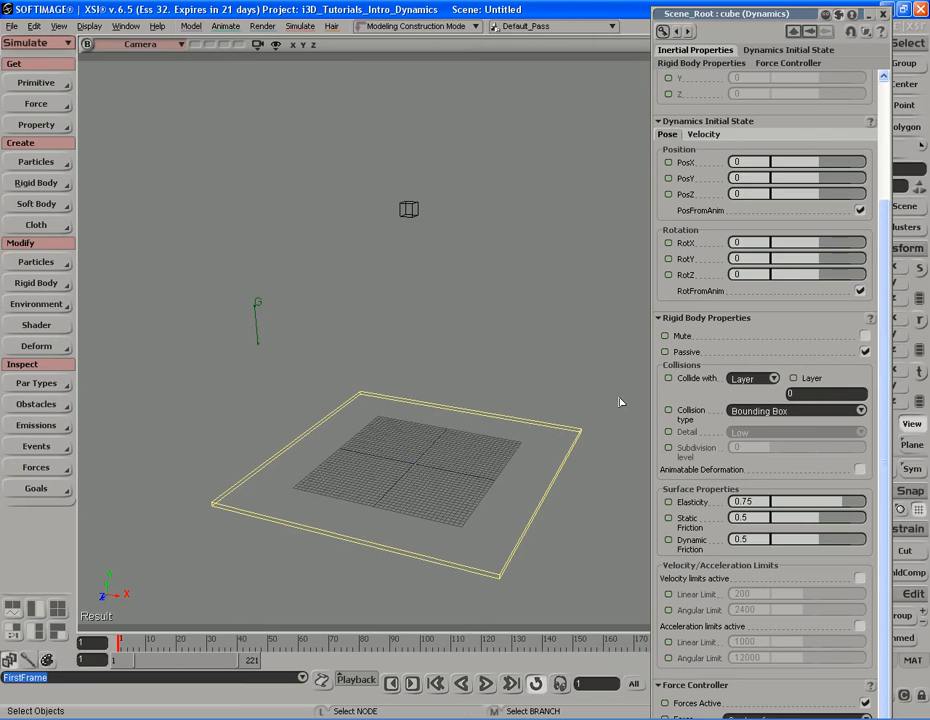
Step: Set the ground cube's collision layer to 2
left_click(820, 393)
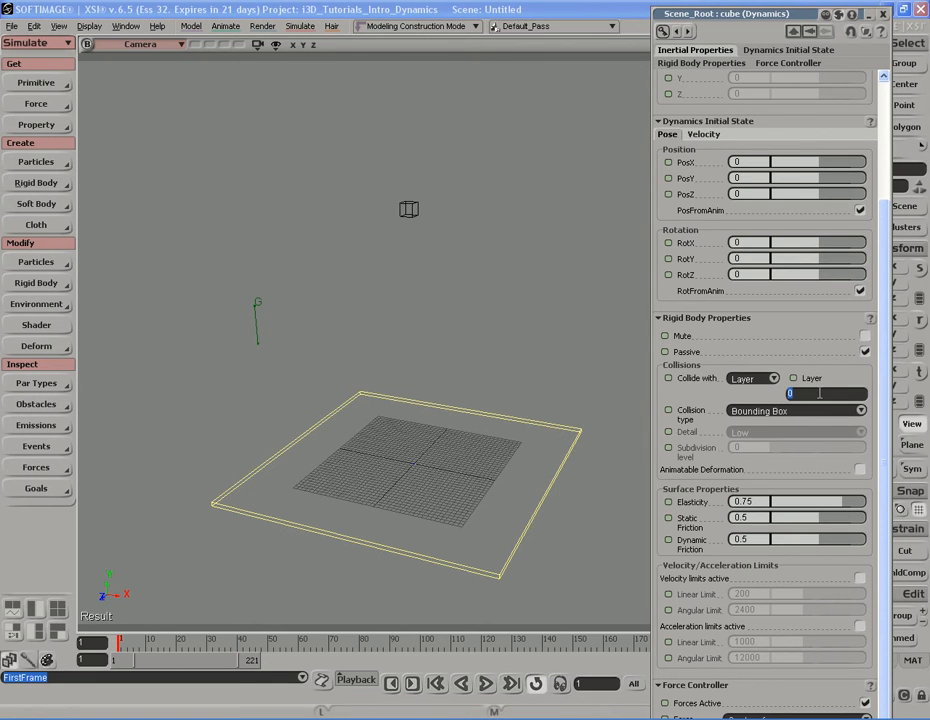
type("2")
key("Return")
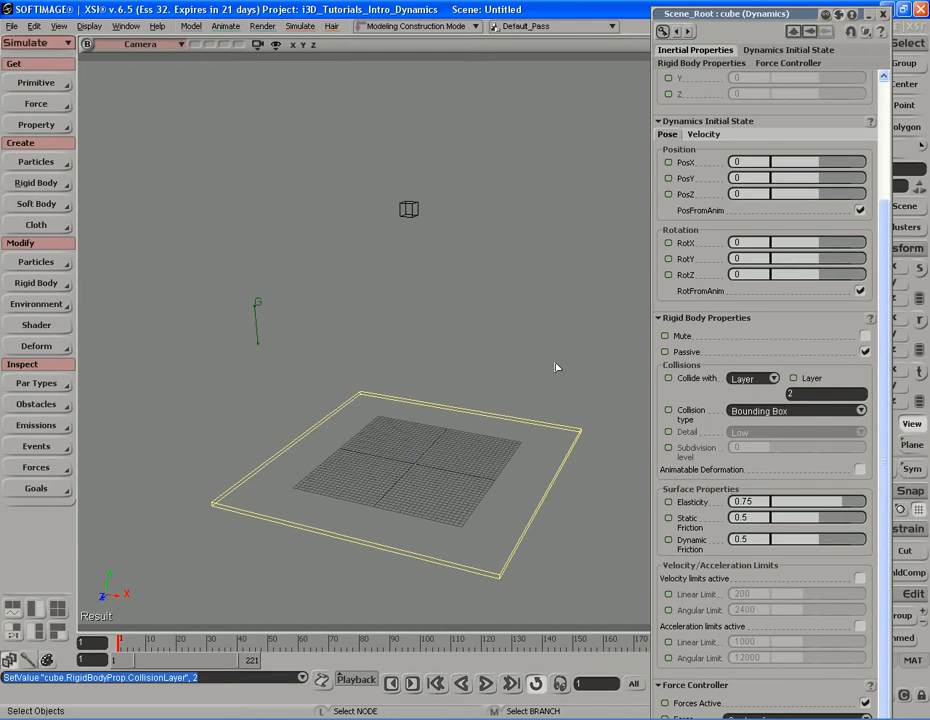
Step: Play the simulation with both cubes on collision layer 2 and return to the first frame
key("Up")
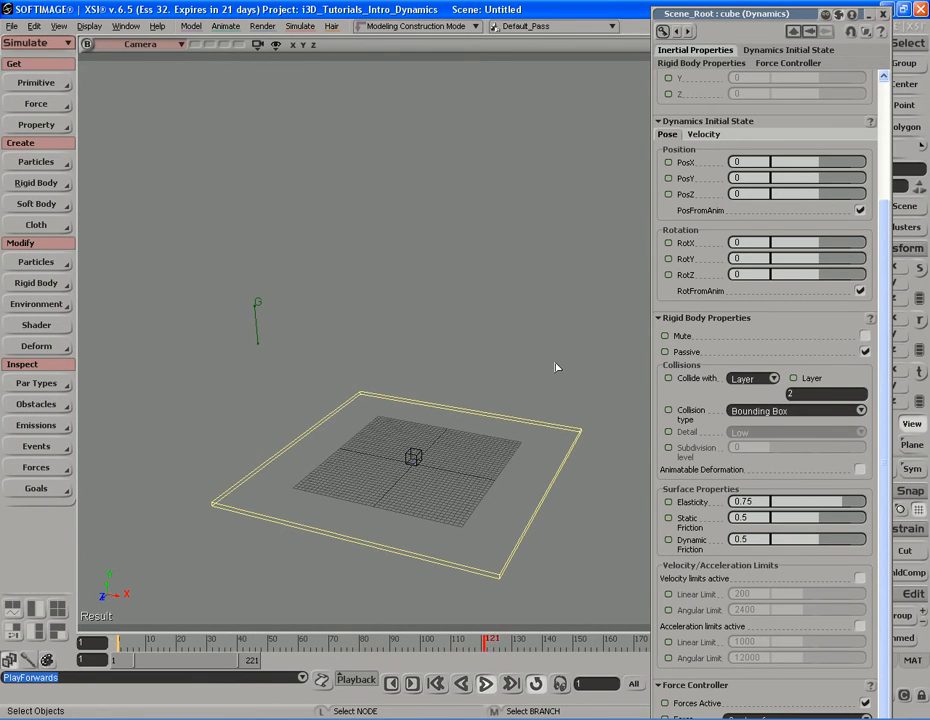
key("Up")
key("Home")
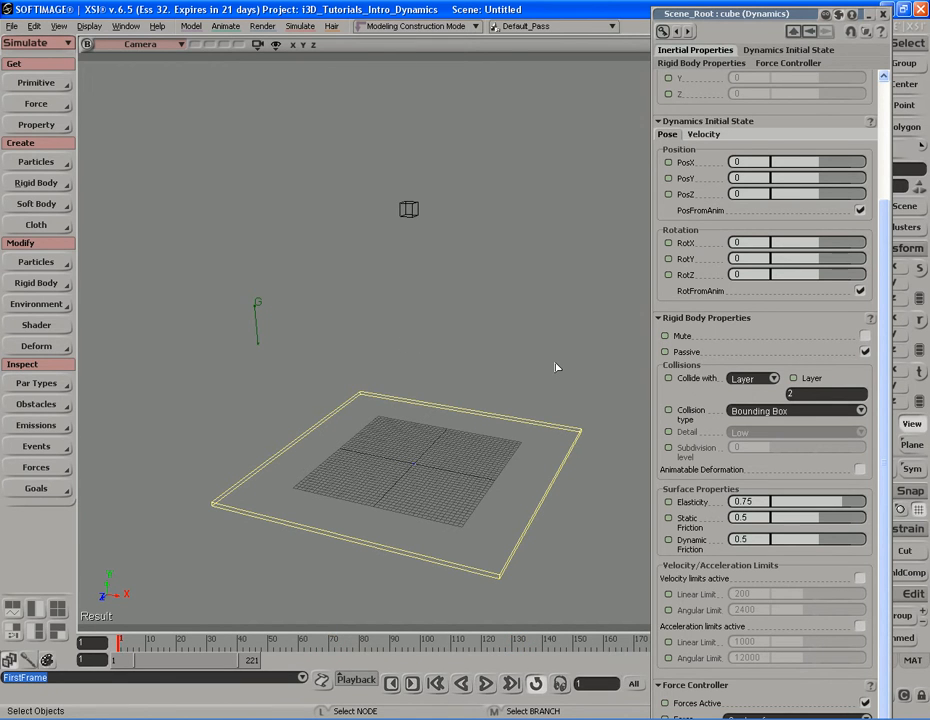
Step: Set the ground cube and the small cube to collide with Everything, play the simulation and return to the first frame
left_click(770, 379)
left_click(763, 364)
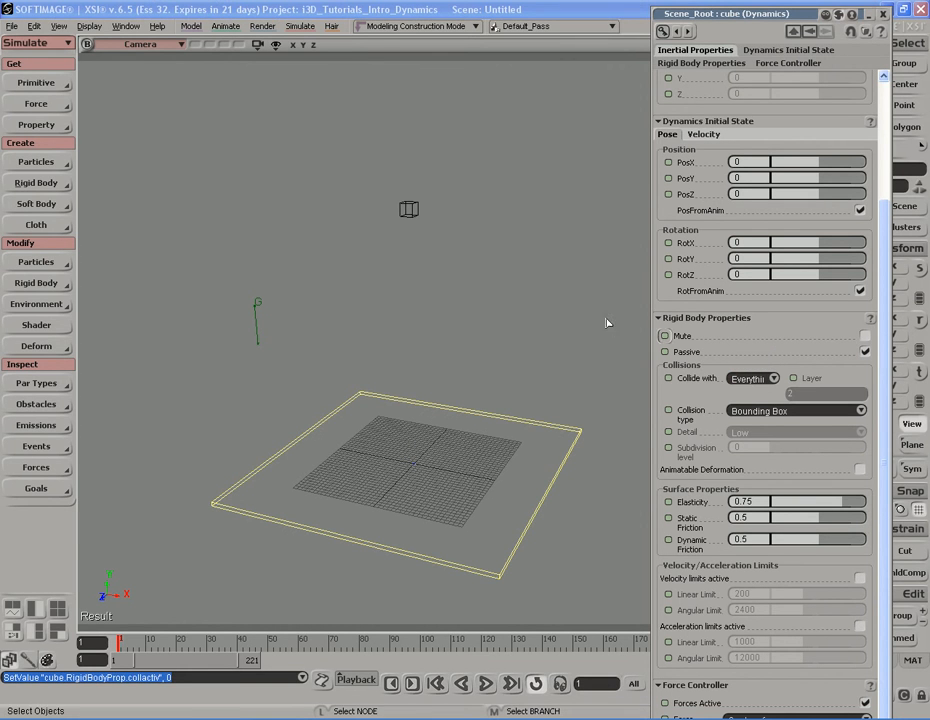
left_click(408, 209)
left_click(770, 379)
left_click(763, 381)
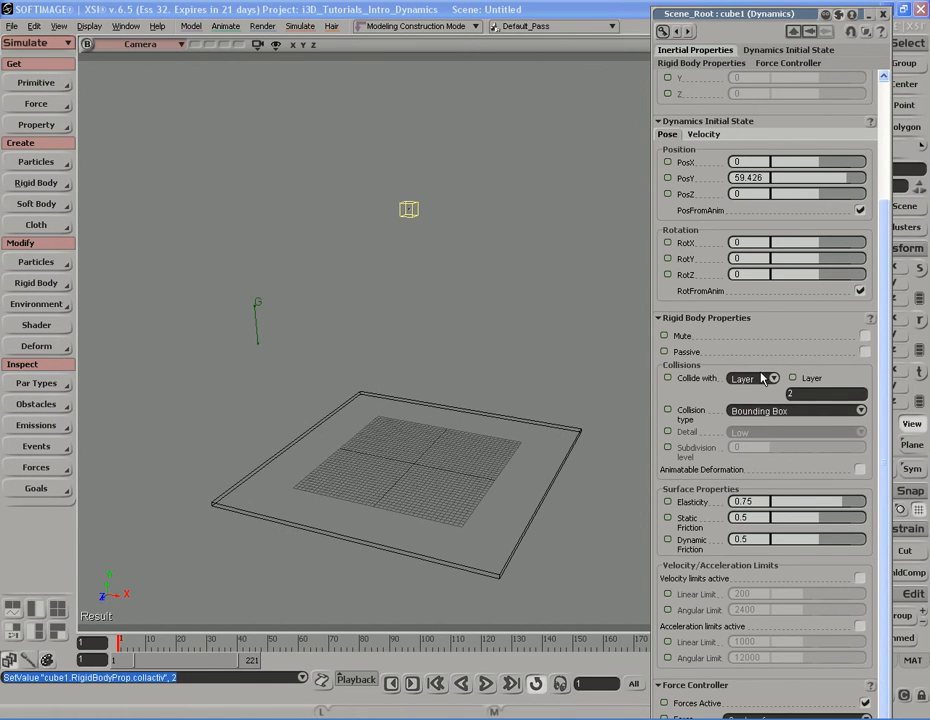
left_click(770, 379)
left_click(762, 363)
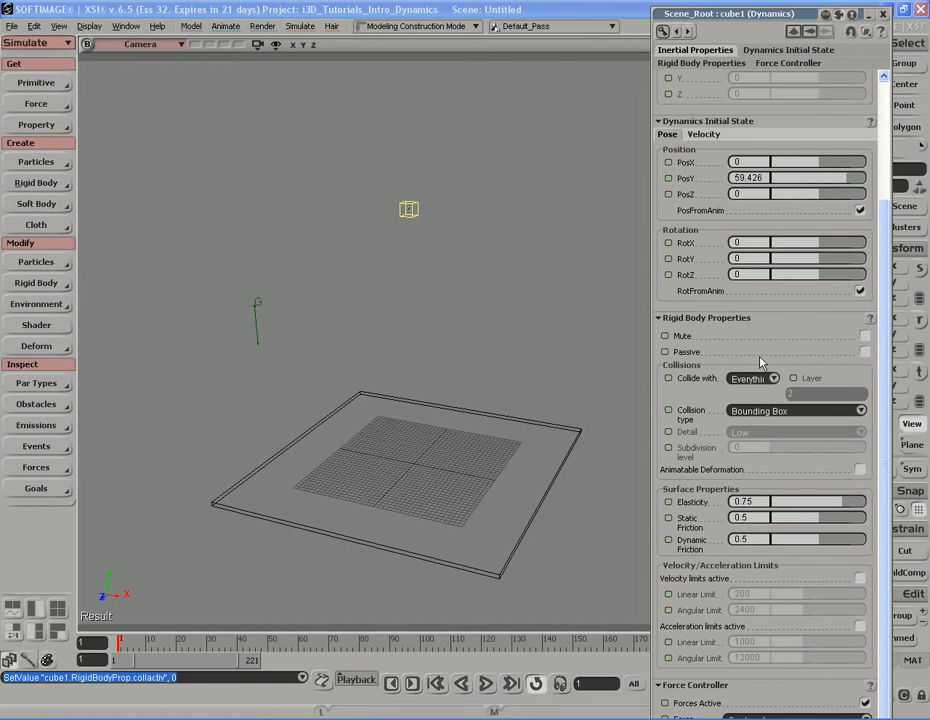
key("Up")
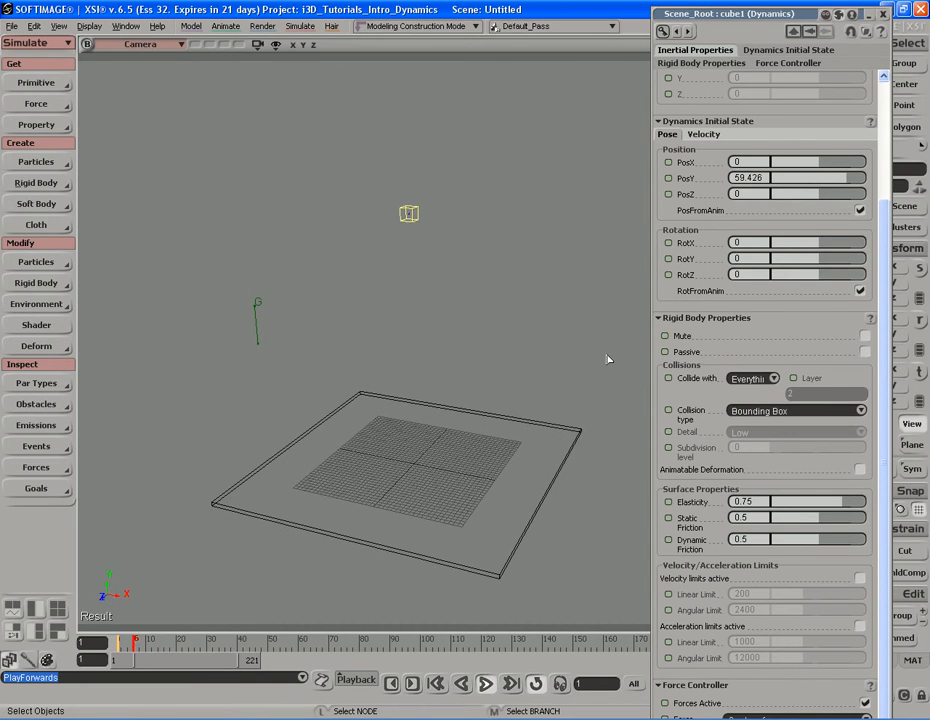
key("shift+Left")
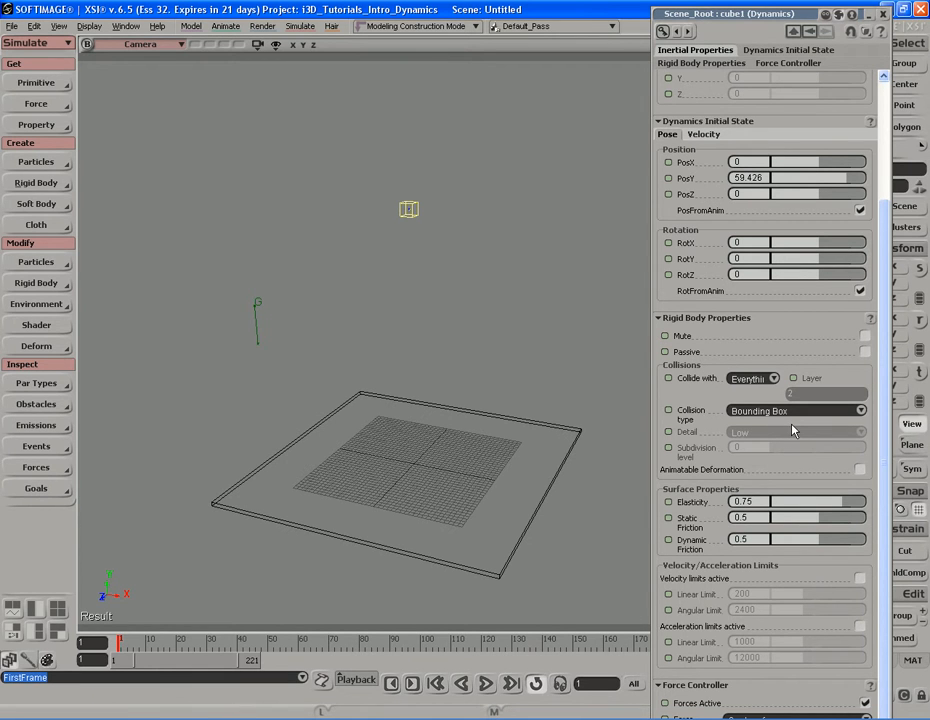
Step: Set the small cube's collision type to Bounding Sphere
left_click(860, 411)
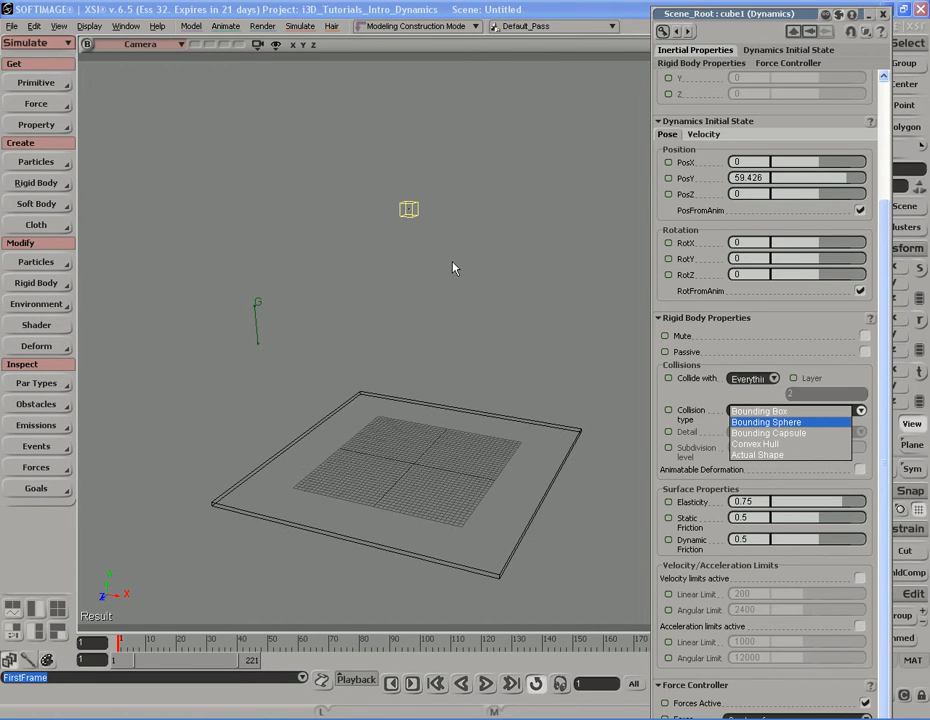
left_click(858, 413)
key("s")
middle_click_drag(505, 261, 399, 216)
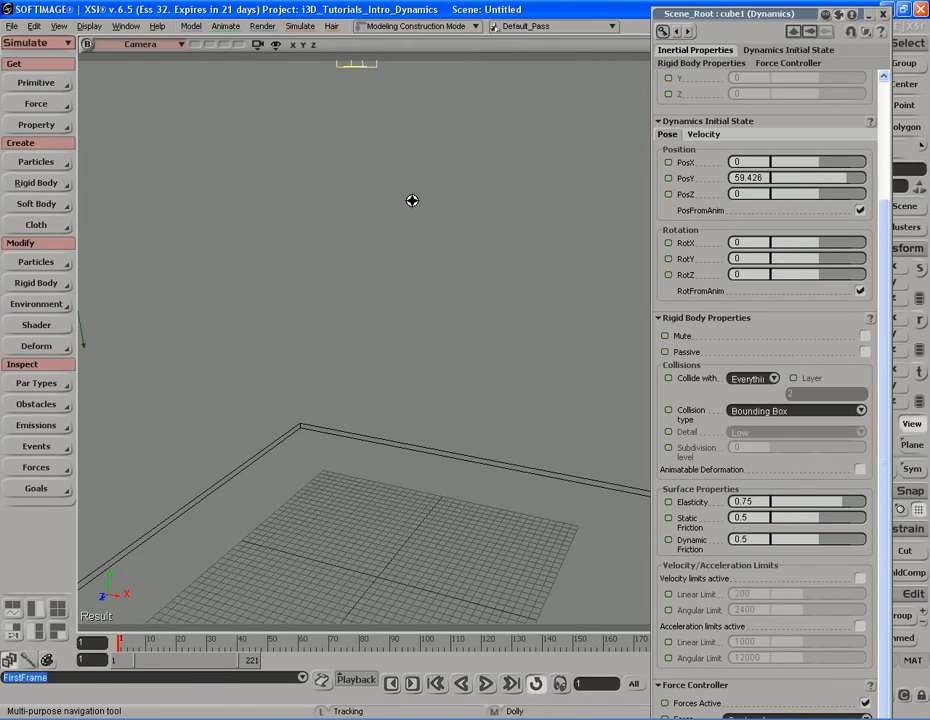
left_click_drag(399, 216, 490, 351)
middle_click_drag(490, 351, 385, 409)
left_click_drag(385, 409, 384, 349)
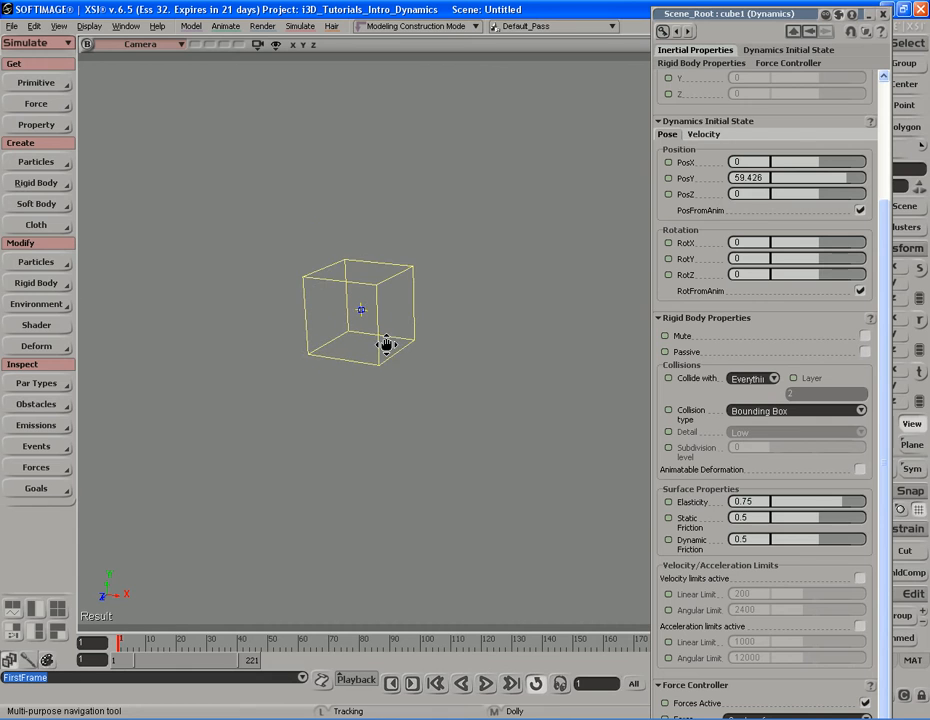
key("Escape")
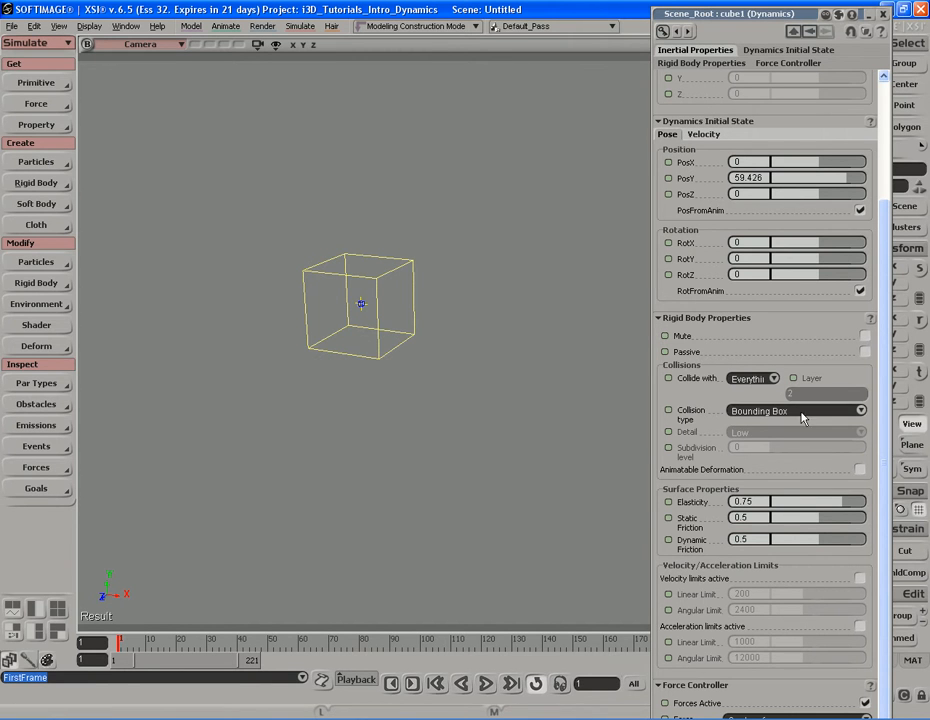
left_click(862, 411)
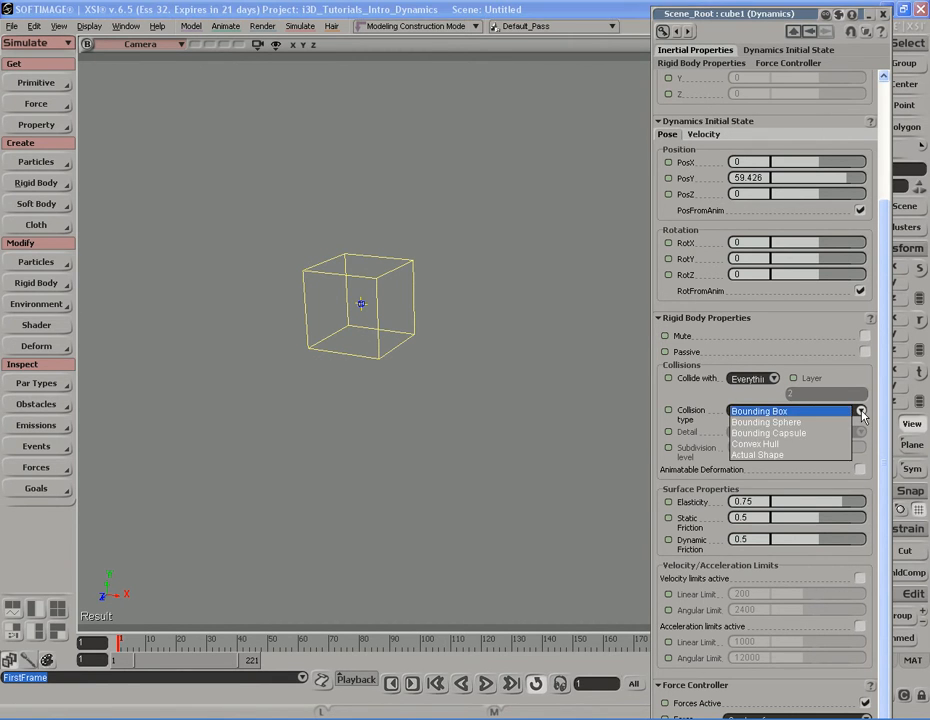
left_click(805, 422)
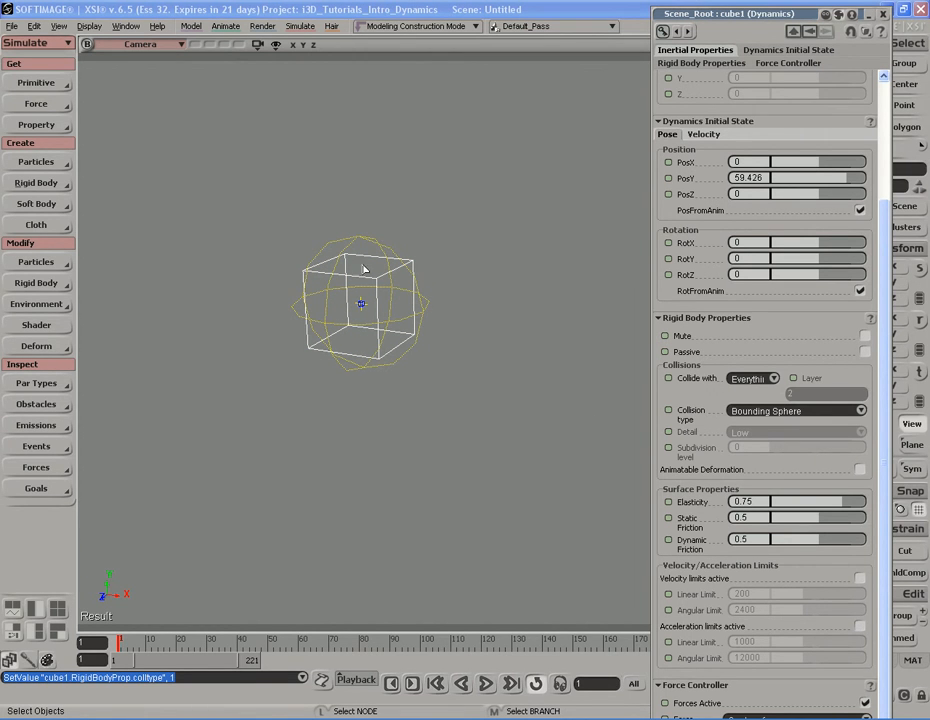
Step: Switch the small cube's collision type to Bounding Capsule and from there to Convex Hull
left_click(861, 411)
left_click(817, 425)
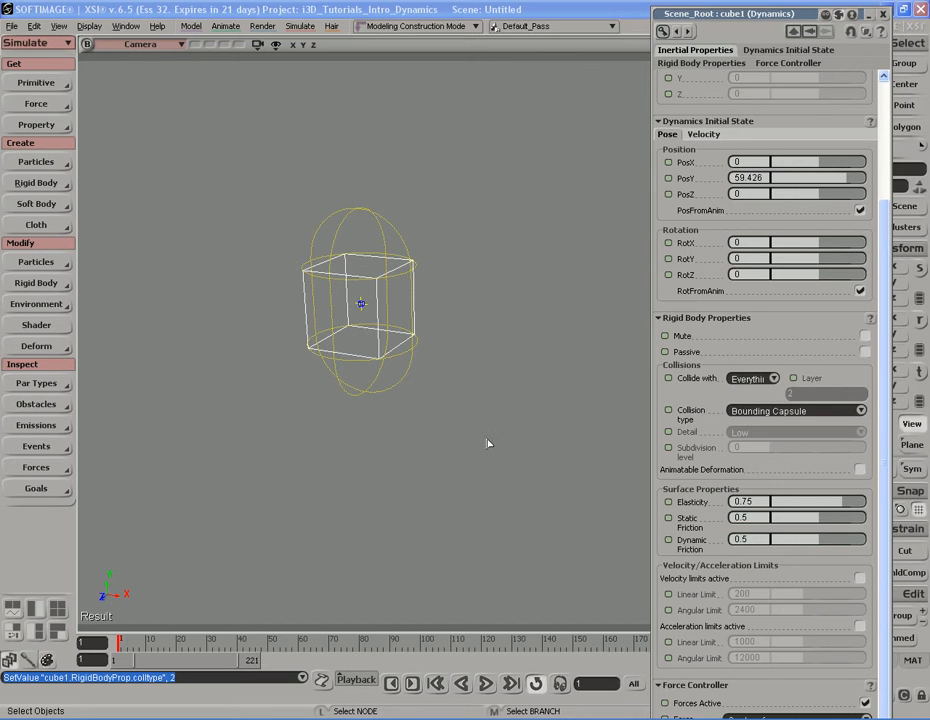
left_click(859, 413)
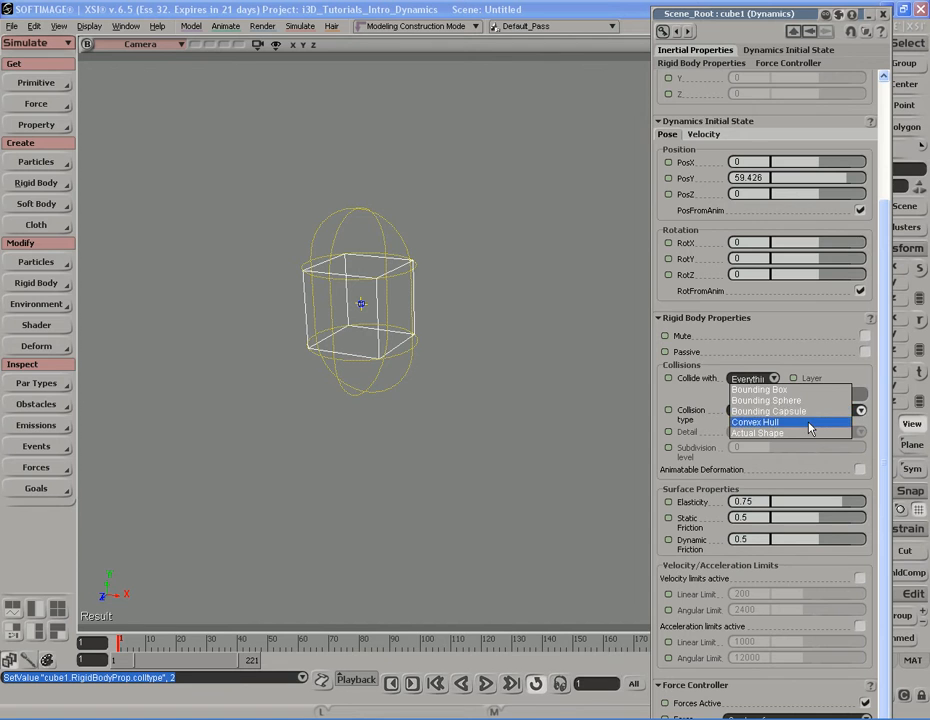
left_click(809, 424)
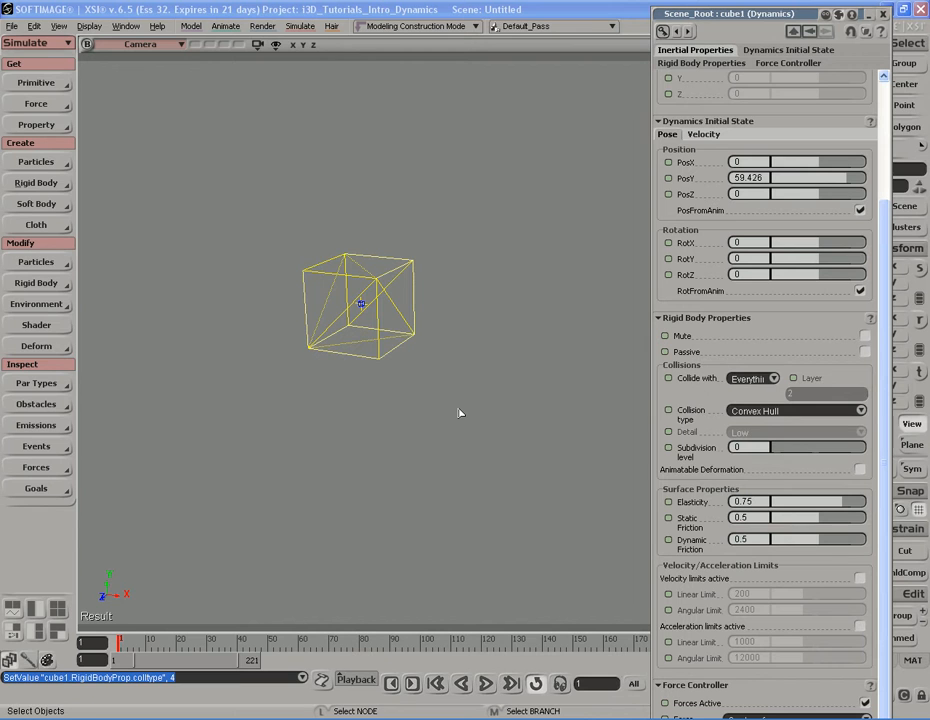
Step: Change the small cube's collision type to Actual Shape
left_click(764, 450)
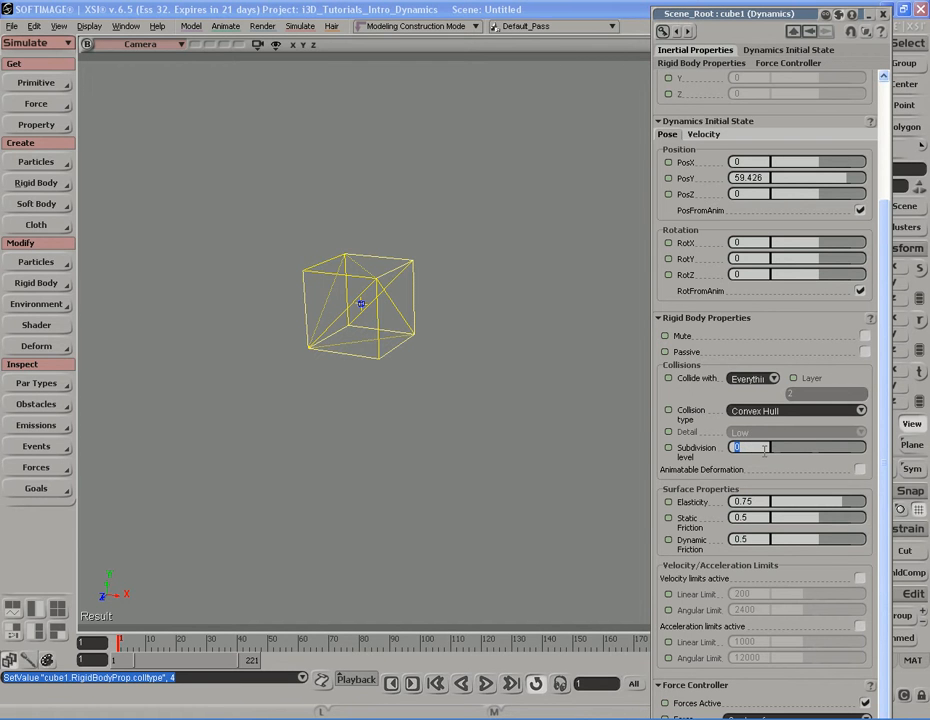
left_click(762, 411)
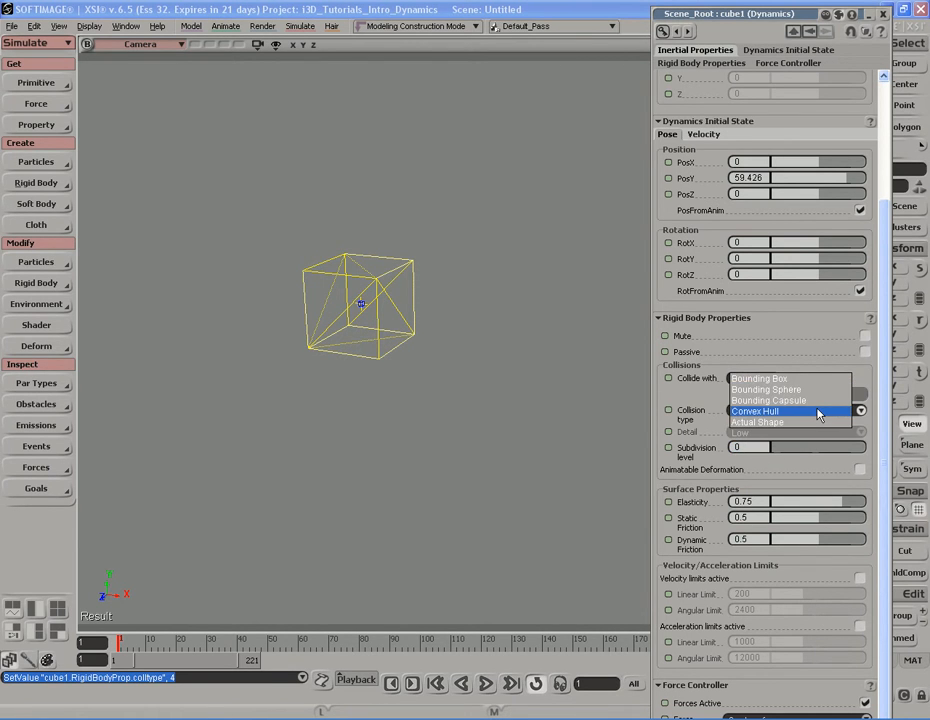
left_click(819, 421)
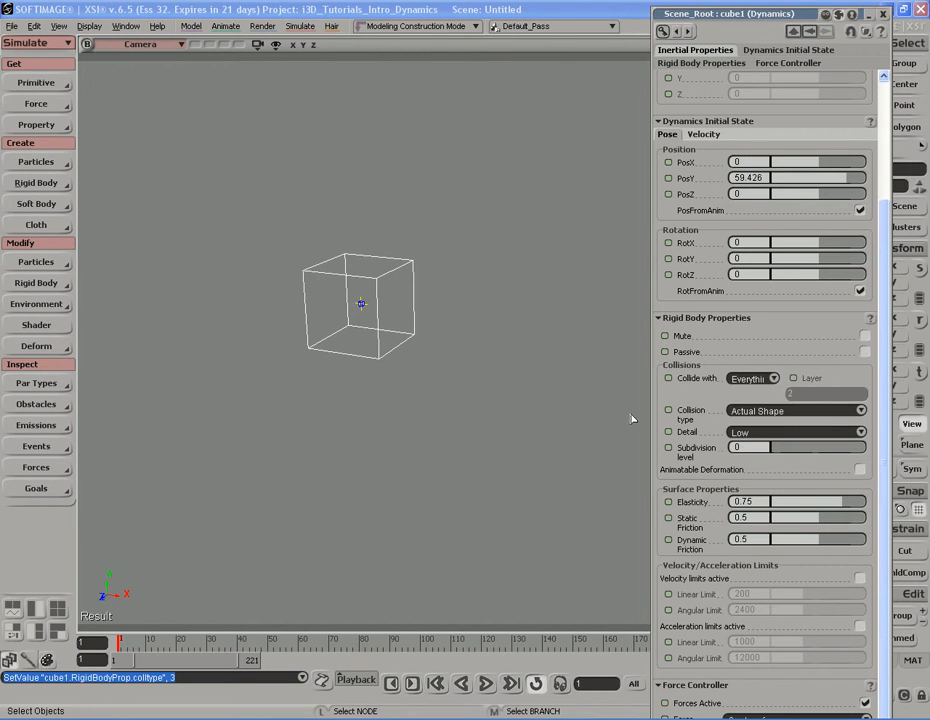
Step: Try Bounding Sphere as the small cube's collision type once more, and switch it to Bounding Box
left_click(862, 411)
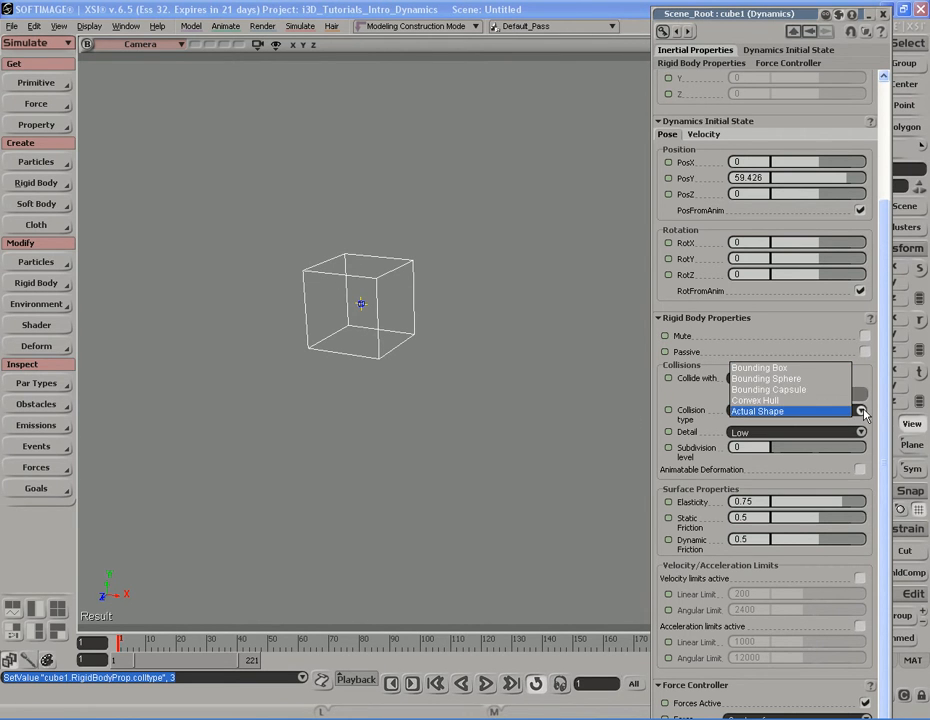
left_click(815, 379)
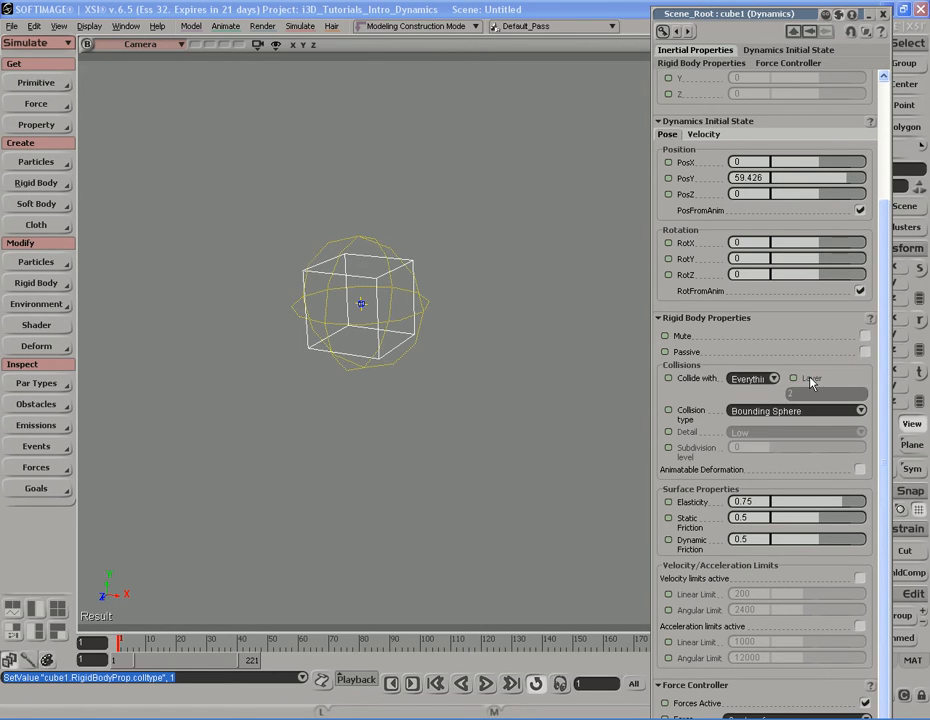
left_click(859, 411)
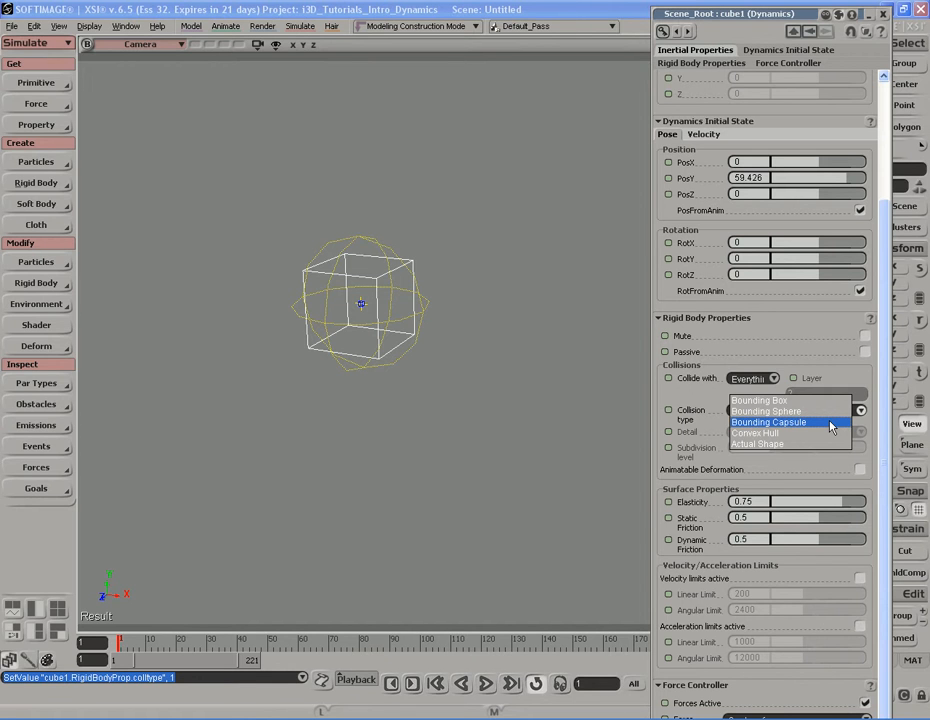
left_click(826, 414)
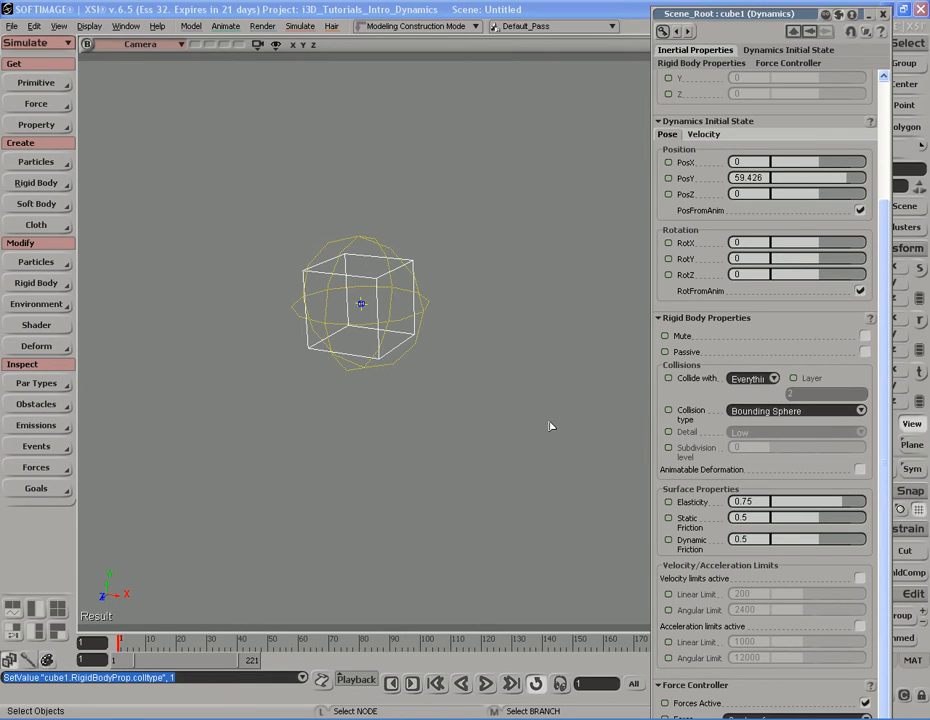
left_click(860, 411)
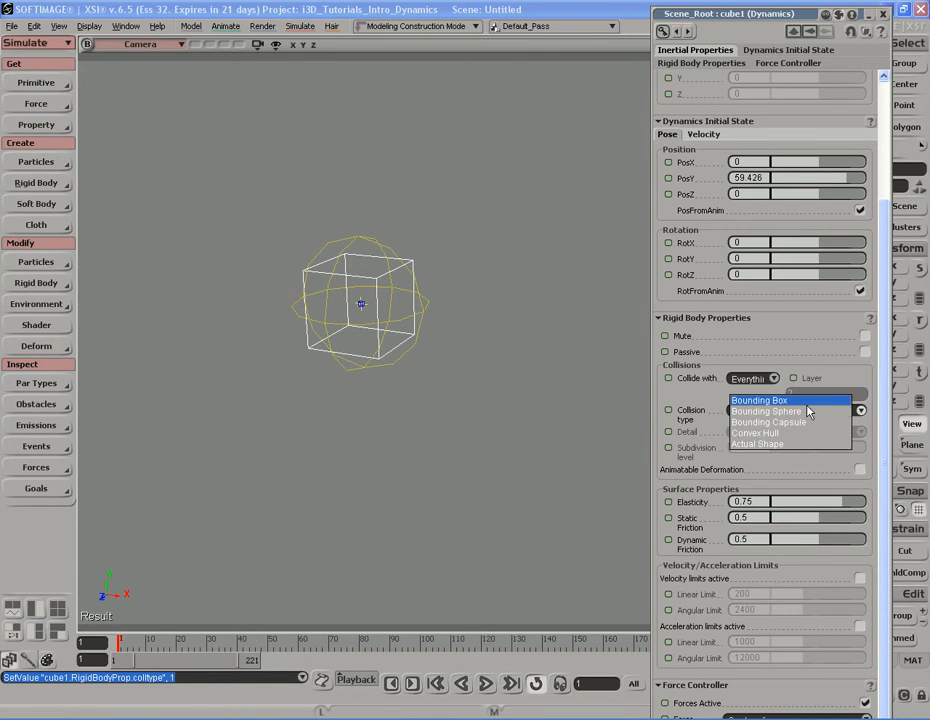
left_click(775, 400)
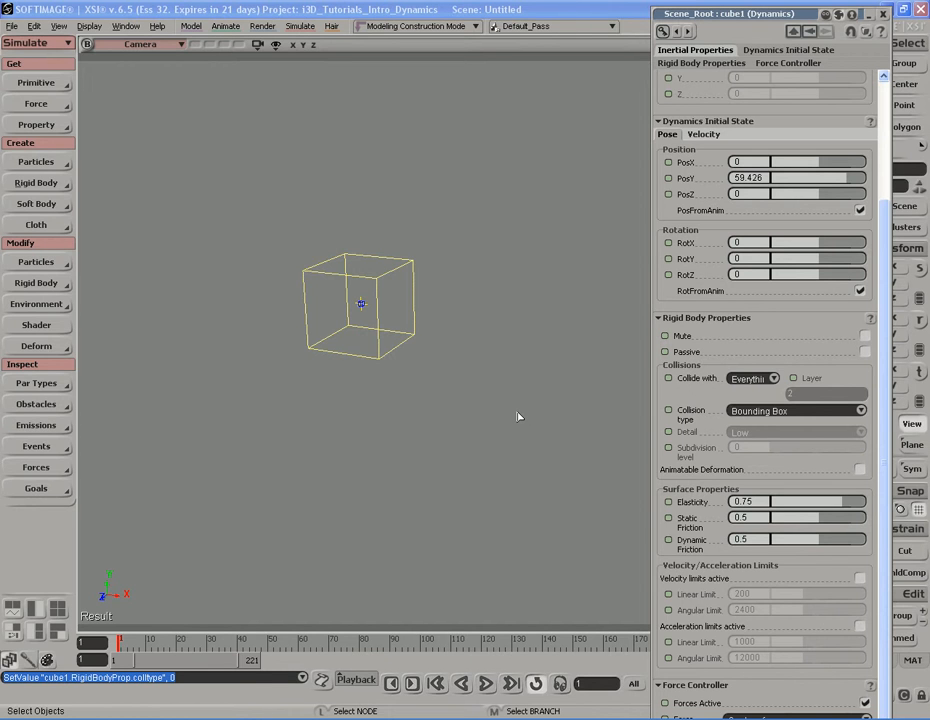
Step: Switch the small cube's collision type to Bounding Capsule and back to Bounding Box
left_click(856, 411)
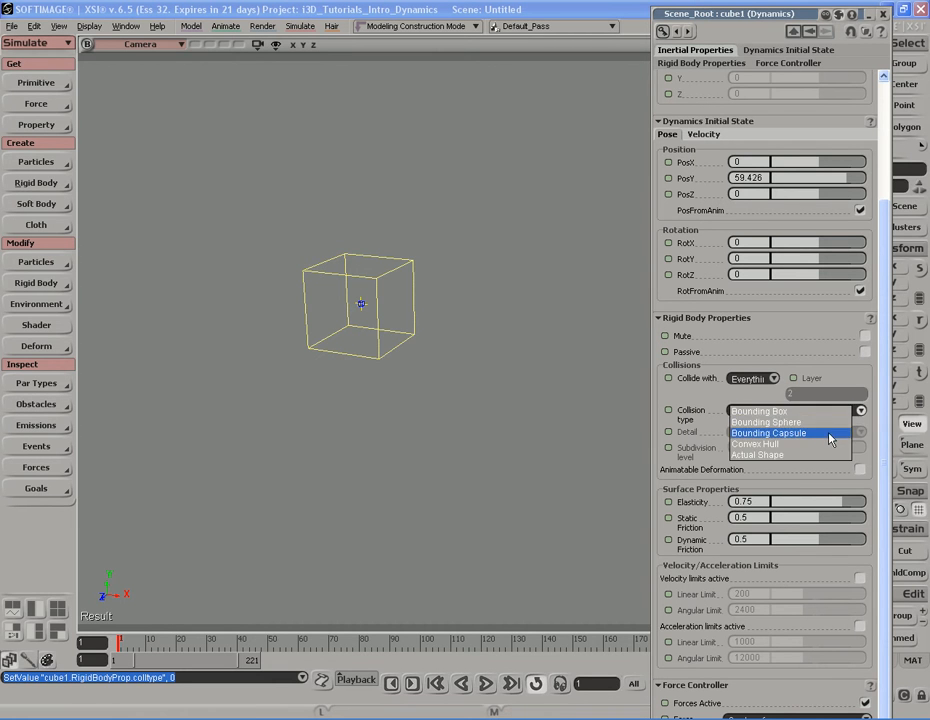
left_click(829, 435)
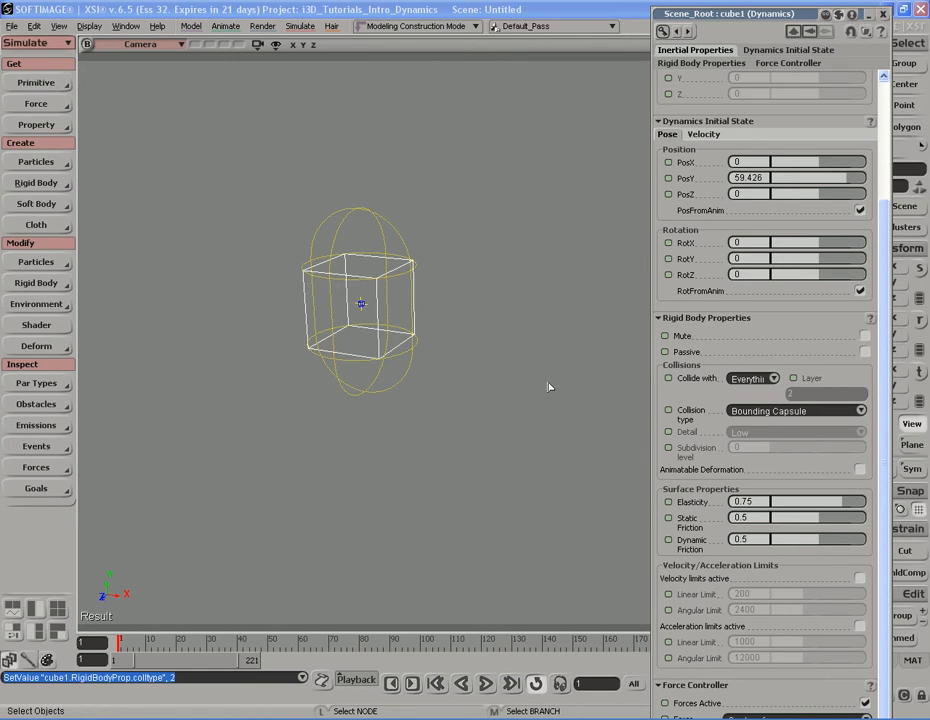
left_click(800, 411)
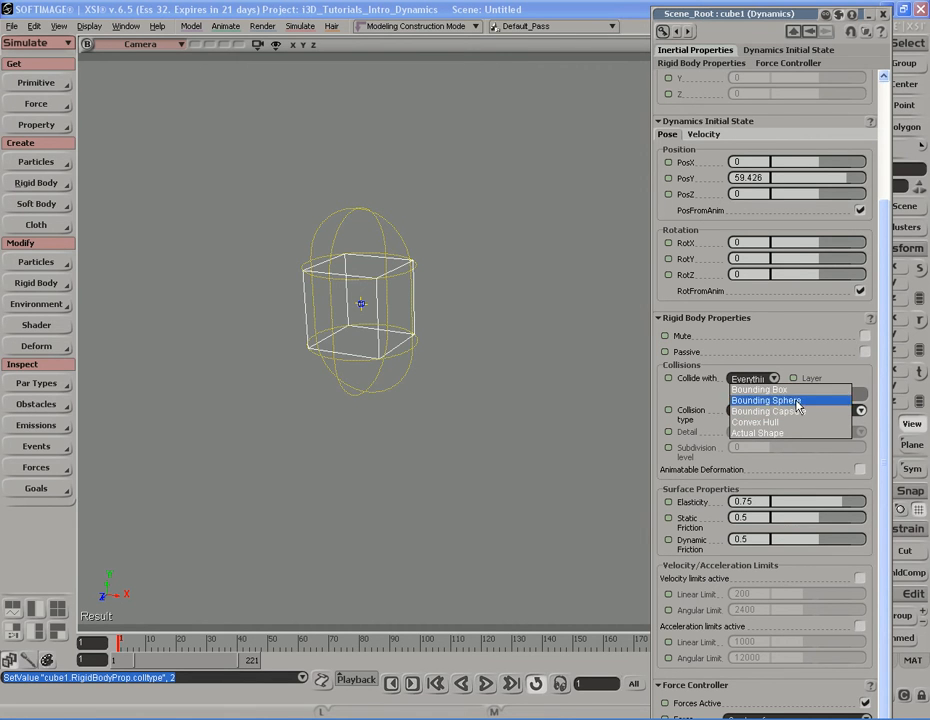
left_click(760, 389)
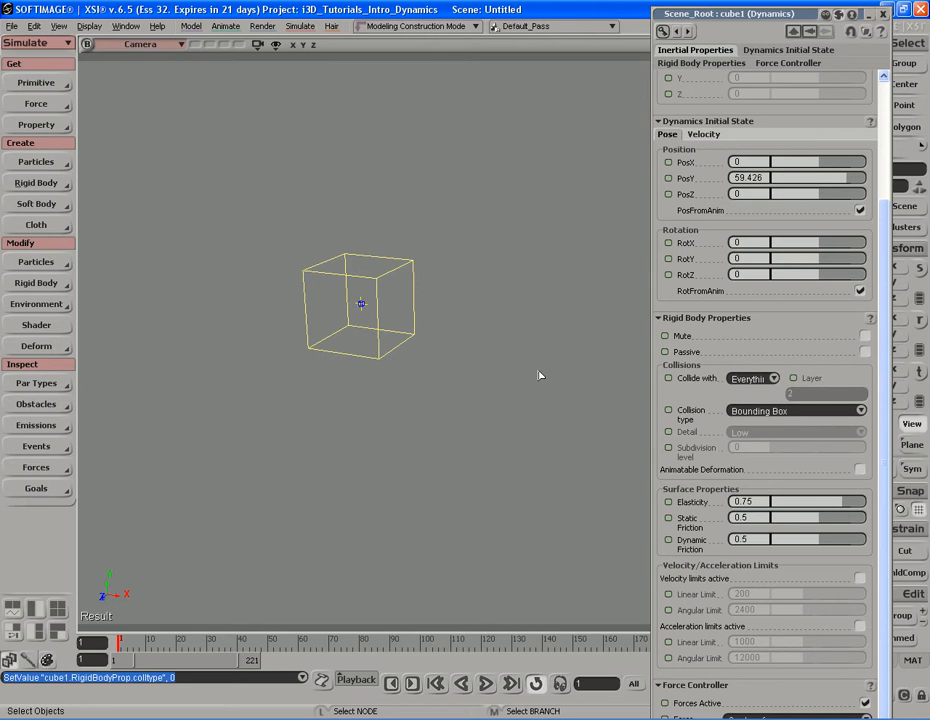
left_click(790, 410)
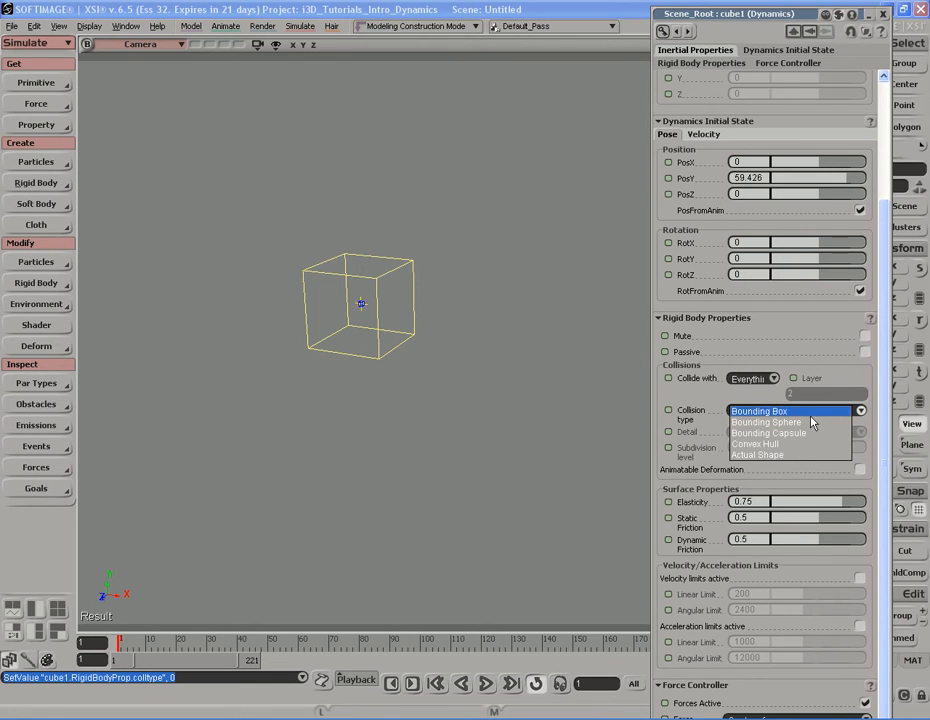
left_click(810, 414)
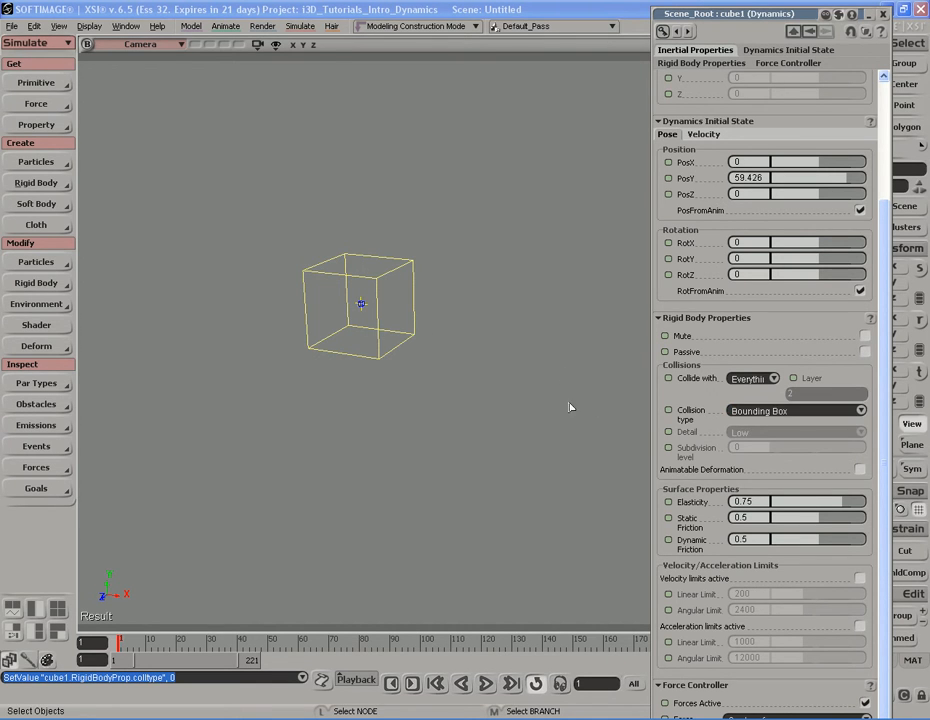
Step: Set the small cube's collision type to Convex Hull and keep that option
left_click(812, 414)
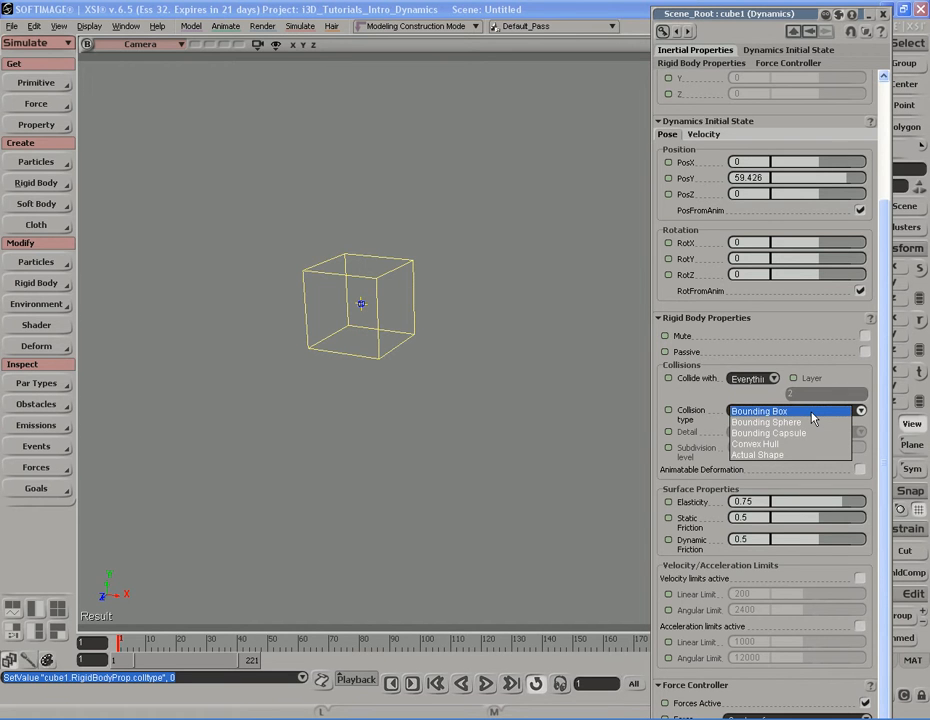
left_click(812, 444)
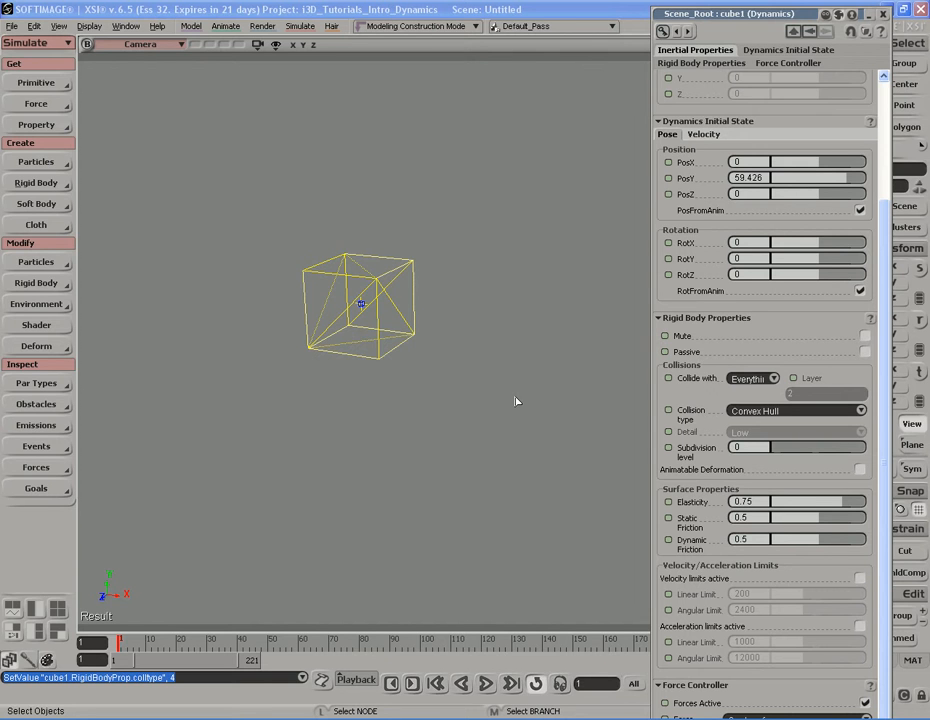
left_click(803, 412)
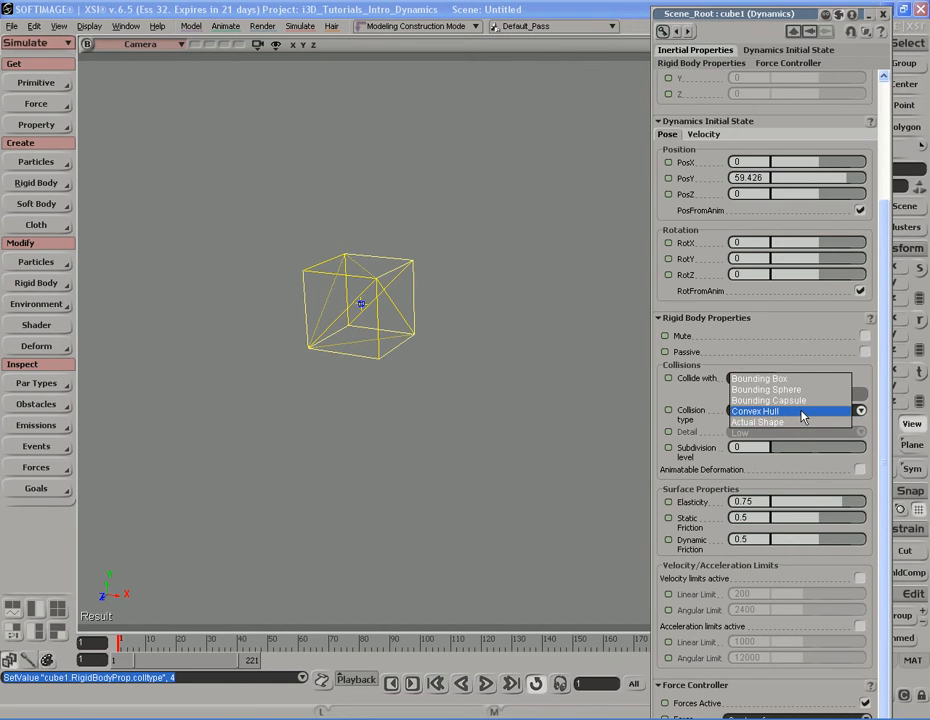
left_click(800, 412)
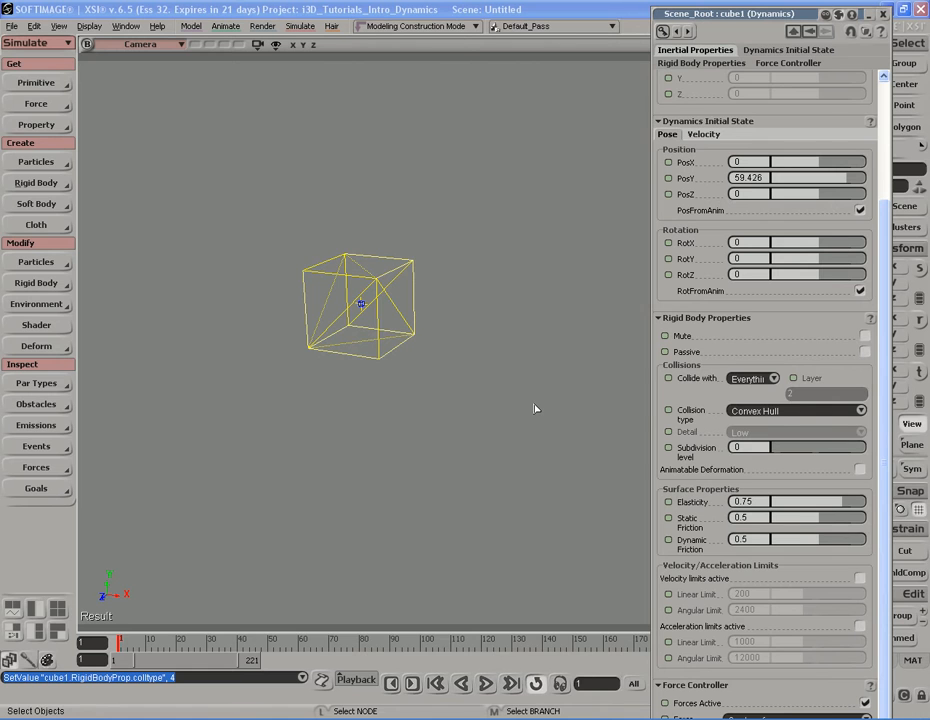
Step: Try a subdivision level of 2 on the small cube's Convex Hull collision shape and return it to 0
left_click(792, 412)
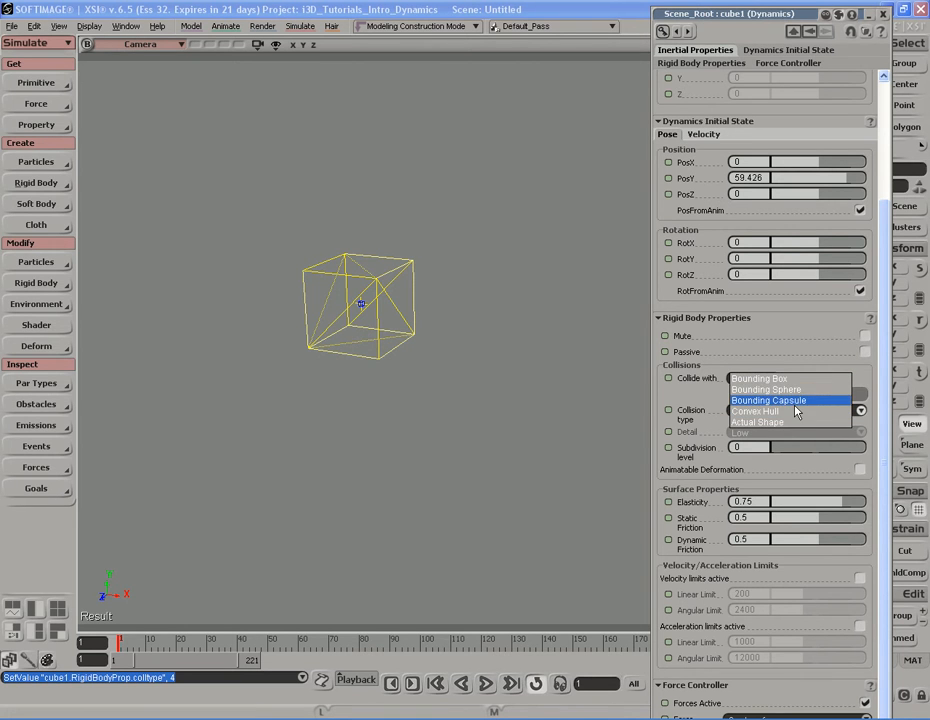
left_click(792, 412)
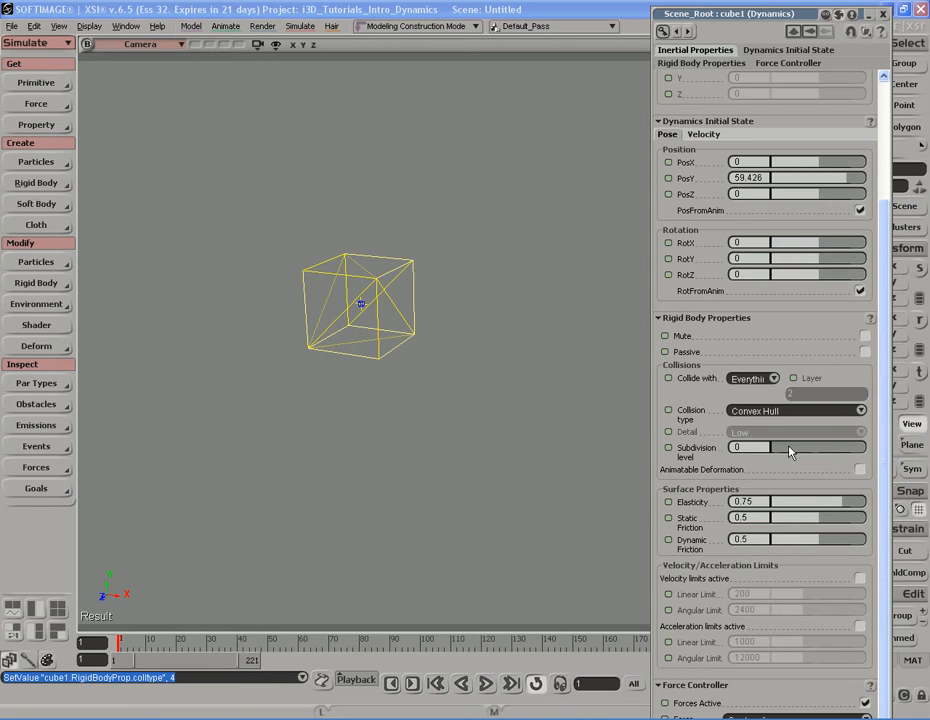
left_click_drag(783, 450, 764, 451)
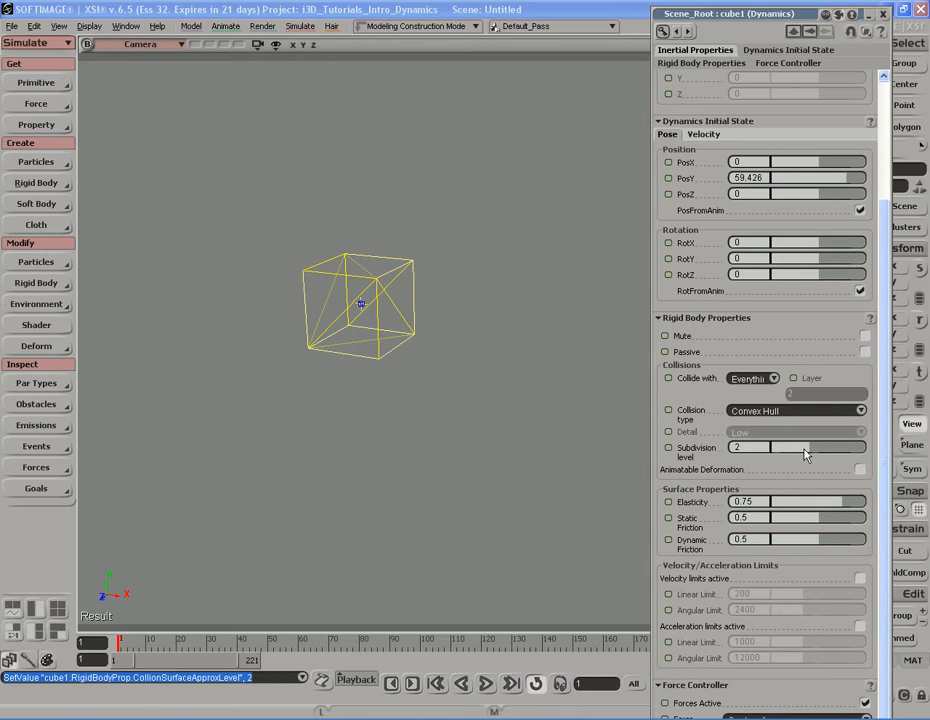
left_click_drag(764, 453, 817, 453)
left_click_drag(817, 453, 748, 451)
Step: Switch the small cube's collision type to Actual Shape and keep the detail level at Low
left_click(785, 410)
left_click(783, 425)
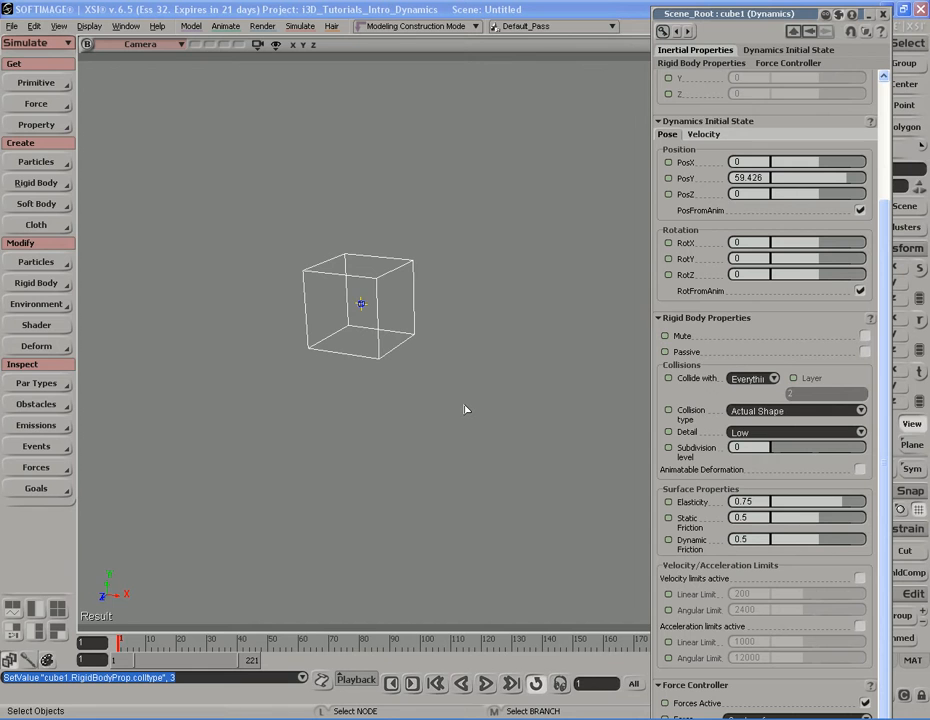
left_click(806, 411)
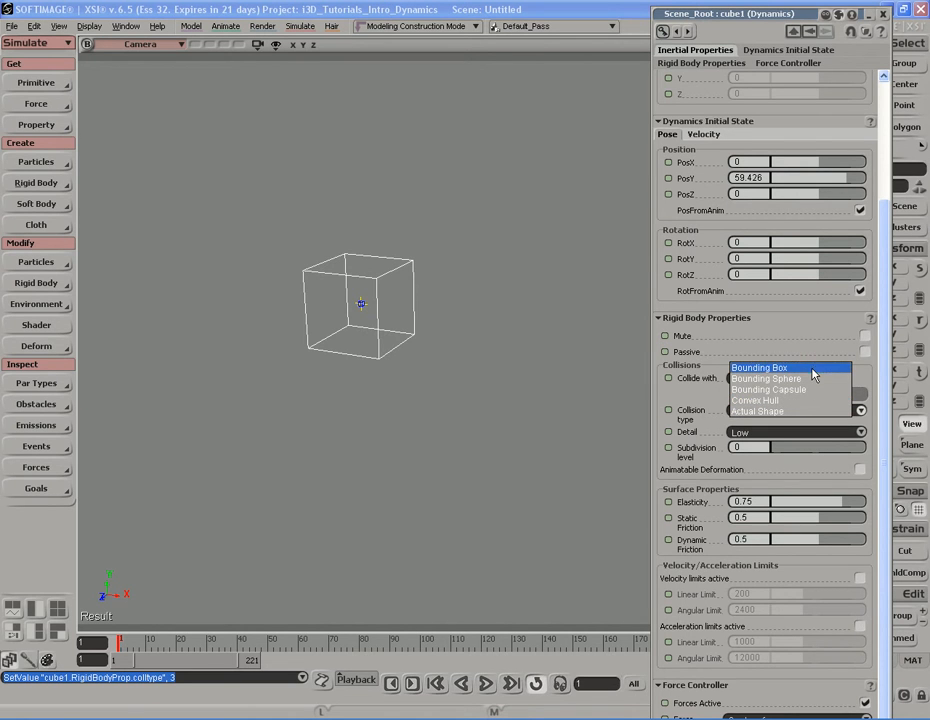
left_click(800, 411)
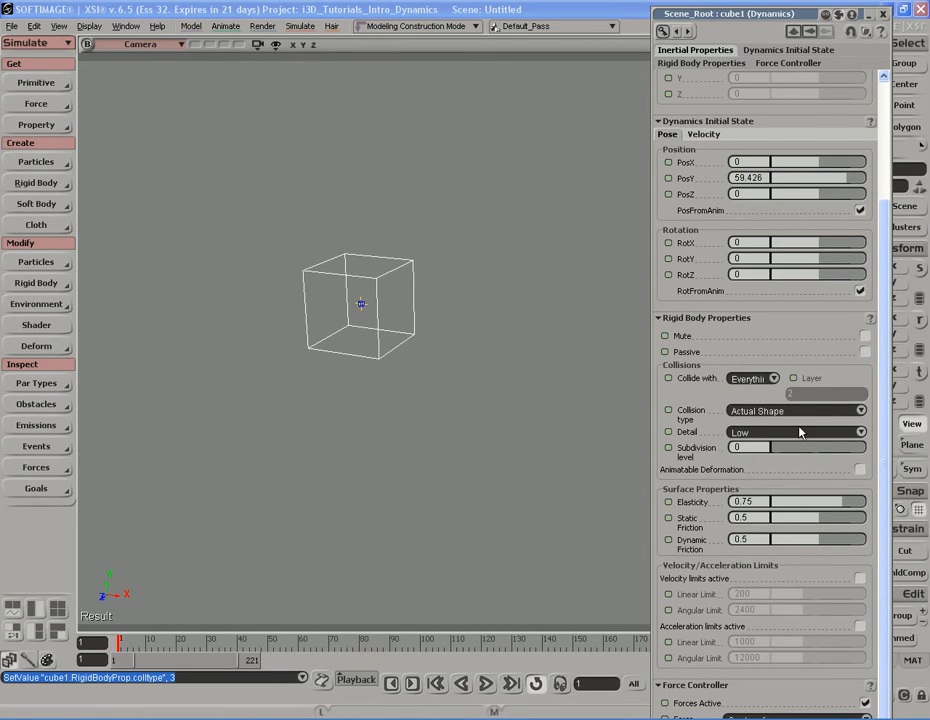
left_click(801, 432)
left_click(800, 436)
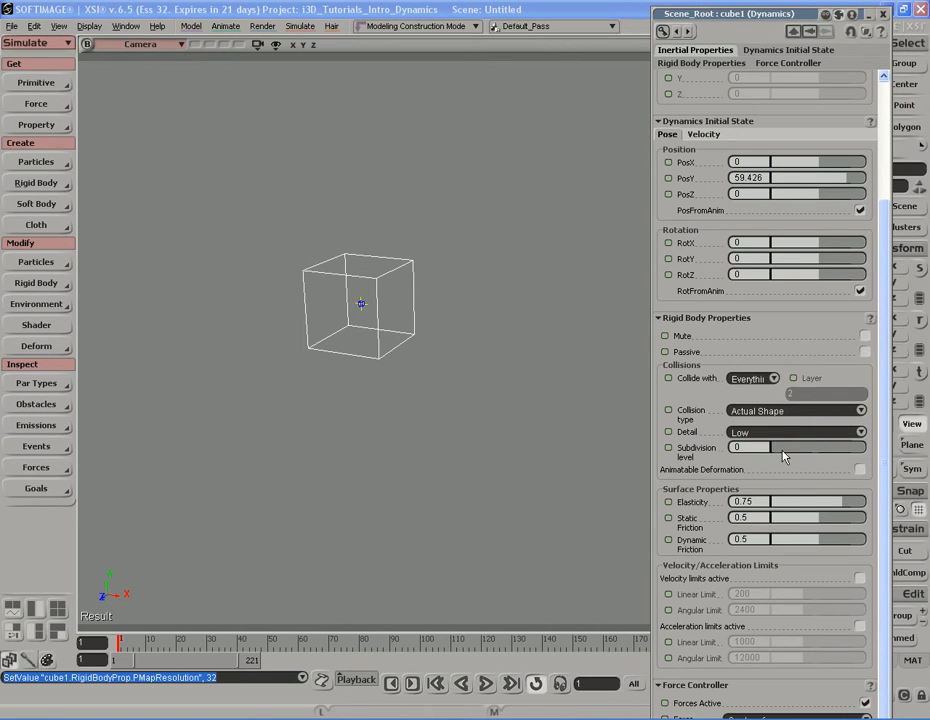
Step: Try the Coffee break detail level for the Actual Shape collision and set the detail back to Low
left_click(789, 433)
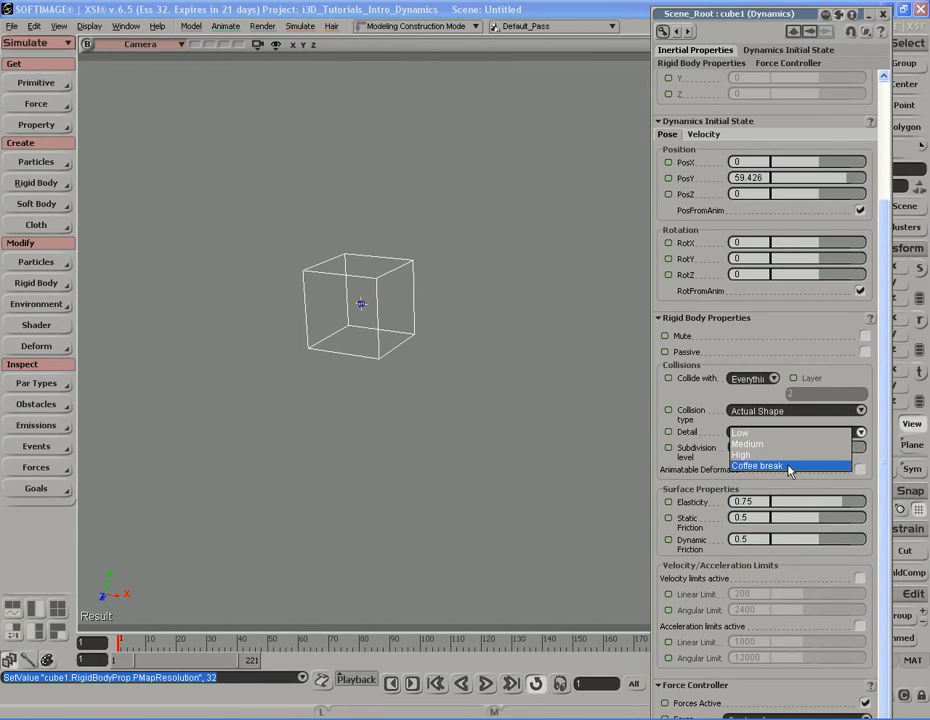
left_click(790, 466)
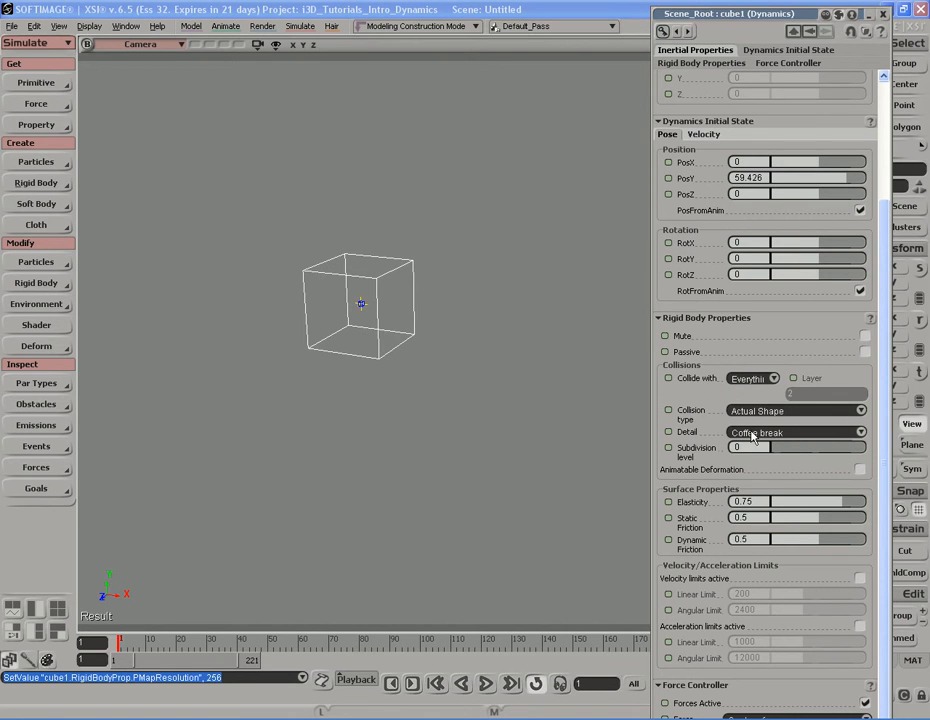
mouse_move(784, 452)
left_mouse_down()
mouse_move(866, 448)
mouse_move(771, 455)
left_mouse_up()
left_click(799, 433)
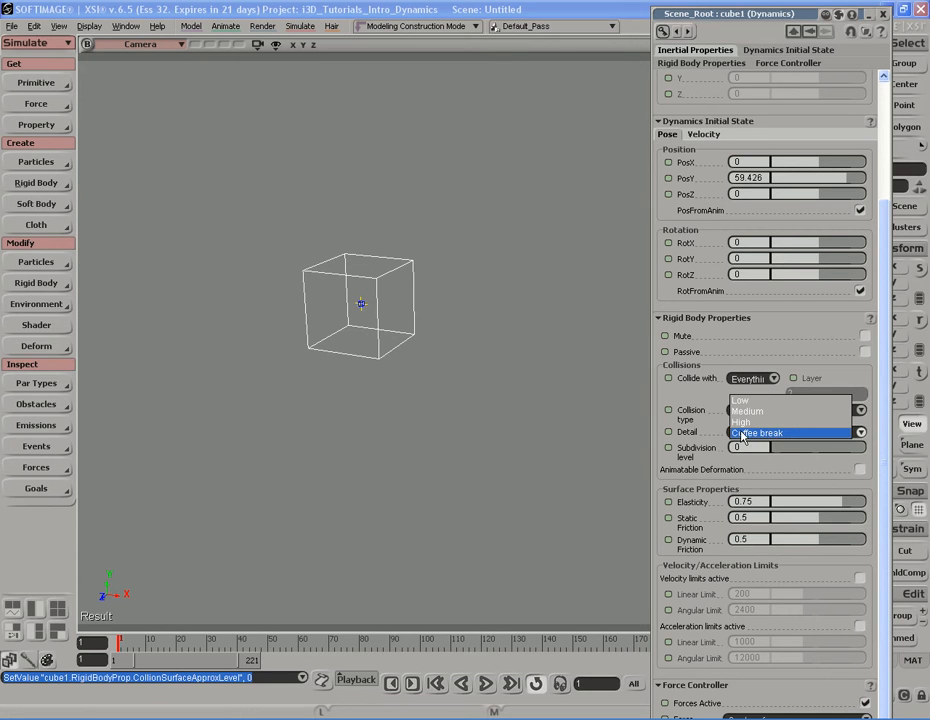
left_click(799, 402)
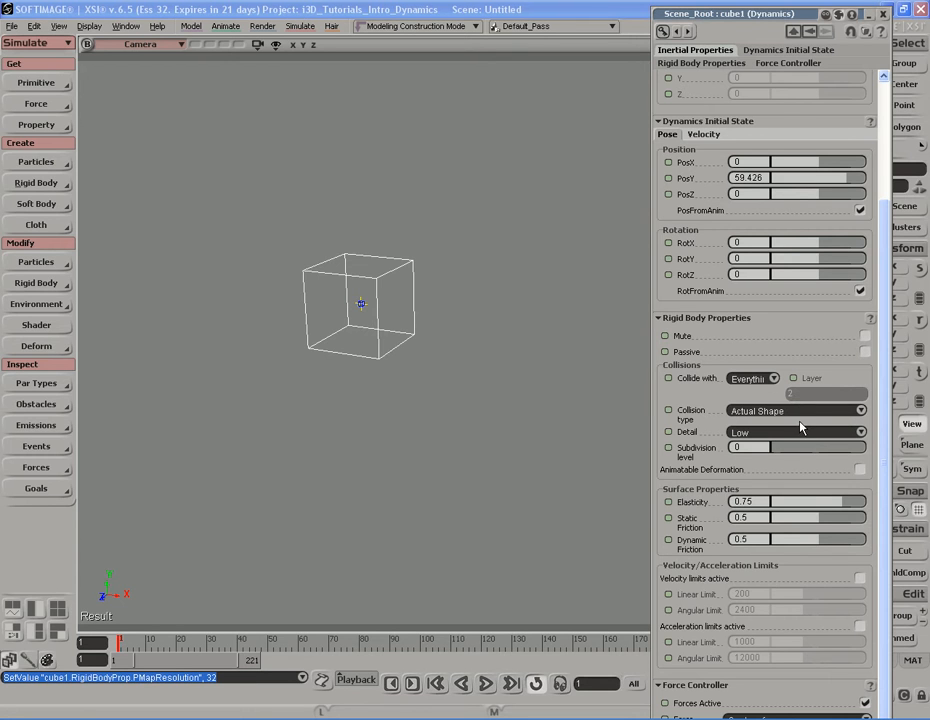
Step: Set the small cube's collision type to Bounding Box and select the cube
left_click(800, 416)
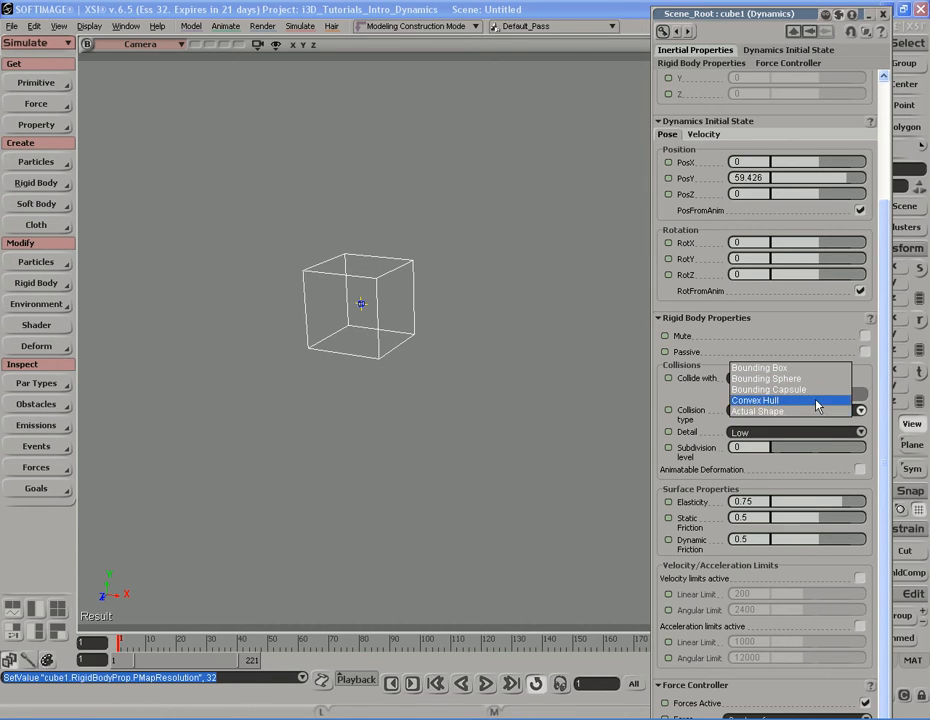
left_click(813, 377)
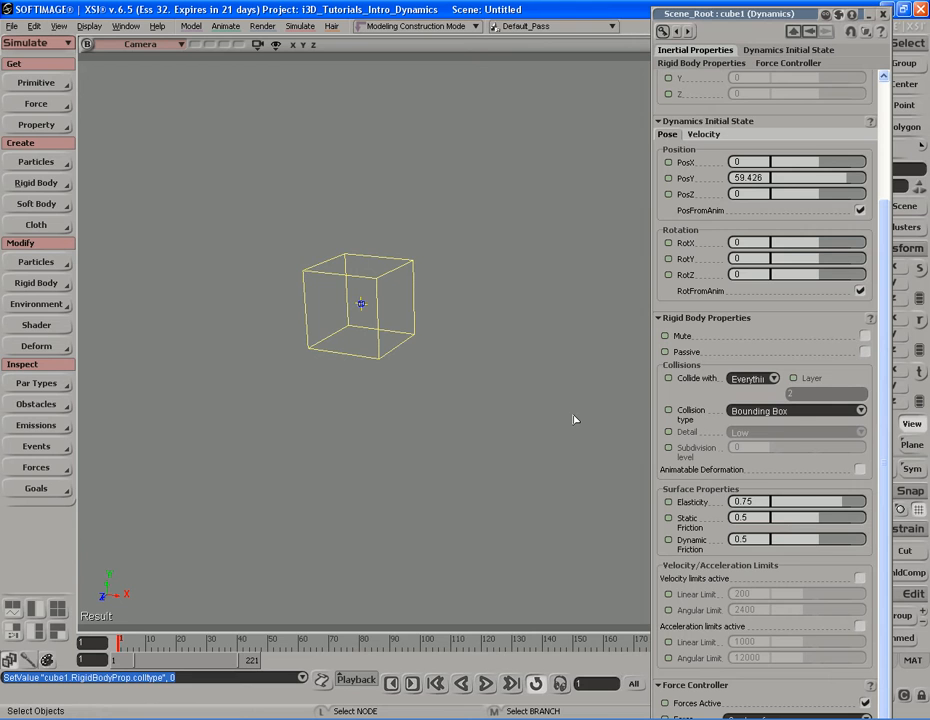
left_click(396, 326)
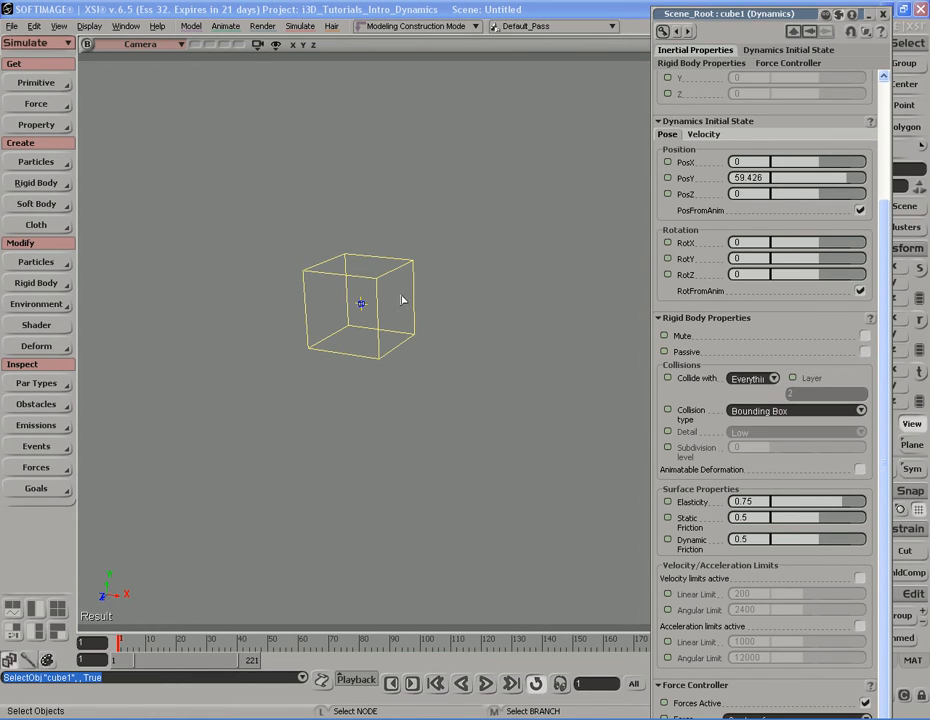
Step: Play the simulation with the cube and ground both in view, and return to the first frame
key("s")
middle_click_drag(498, 446, 464, 431)
middle_click_drag(491, 363, 491, 364)
left_click_drag(491, 364, 502, 357)
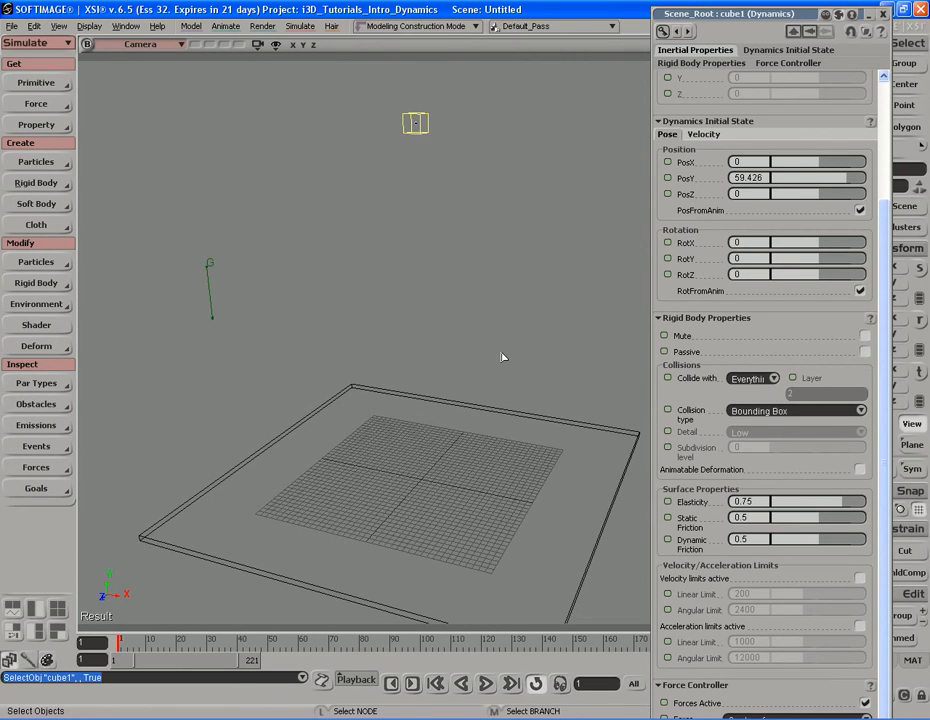
key("Up")
key("Escape")
key("shift+comma")
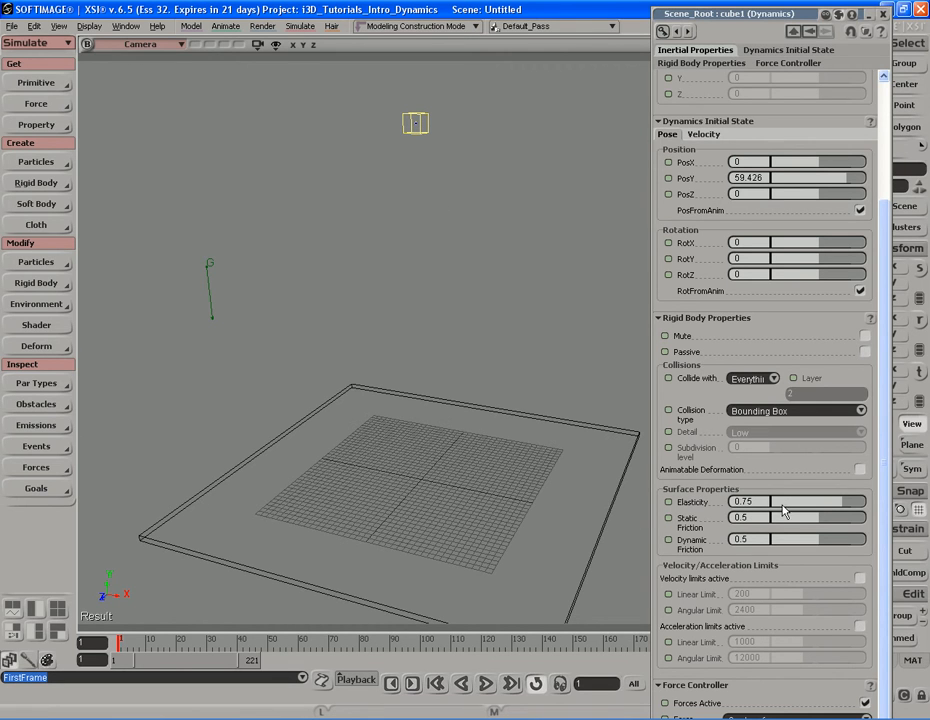
Step: Lower the cube's elasticity to 0.023, play the simulation twice and return to the first frame
left_click_drag(776, 508, 776, 511)
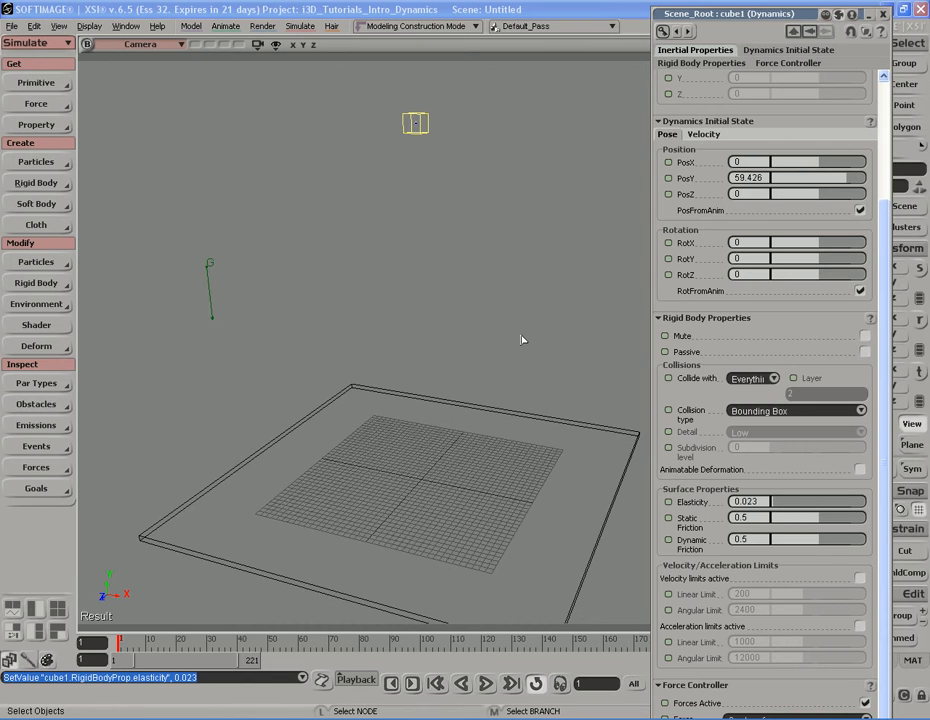
key("alt+v")
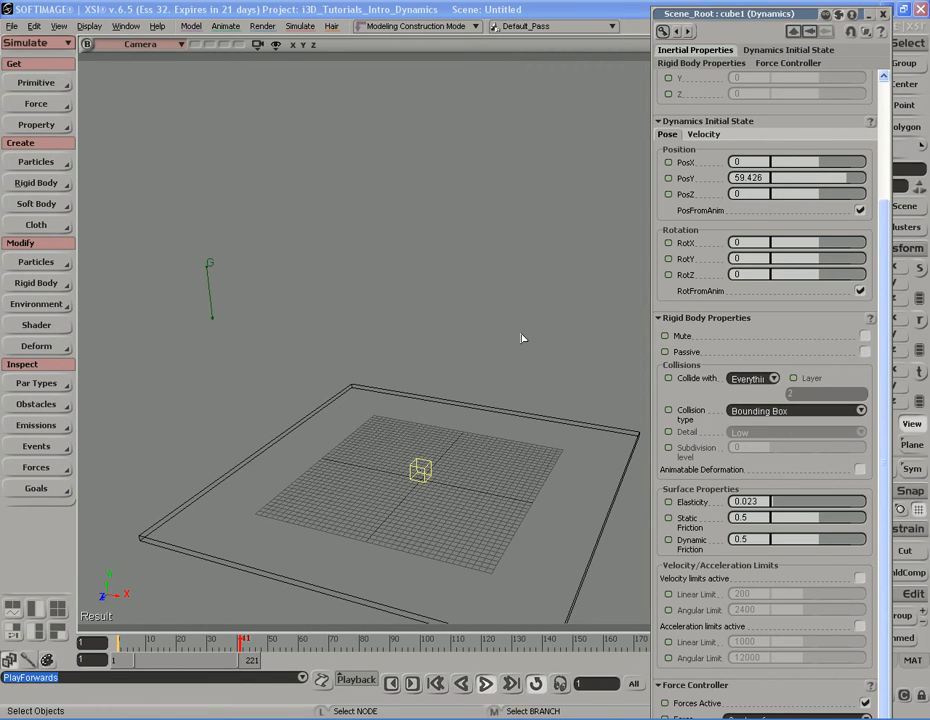
key("Escape")
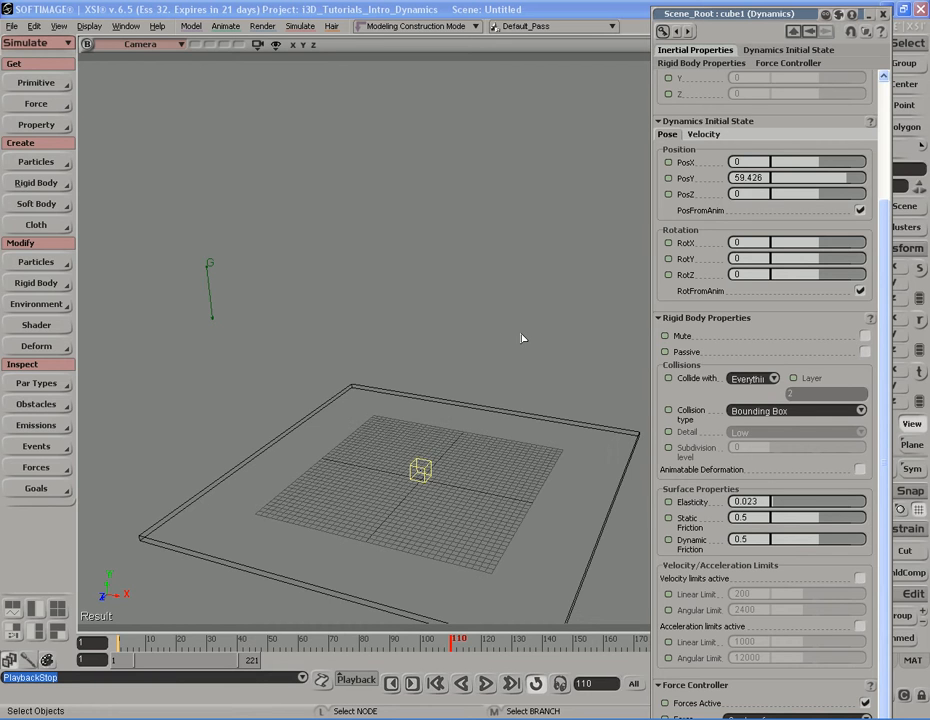
key("alt+v")
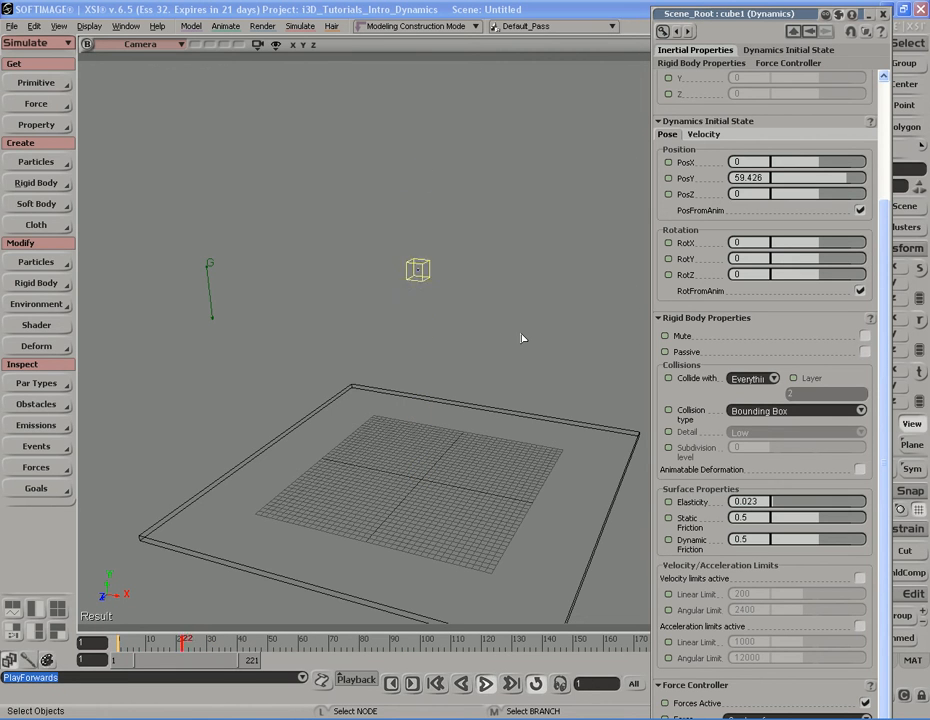
key("Escape")
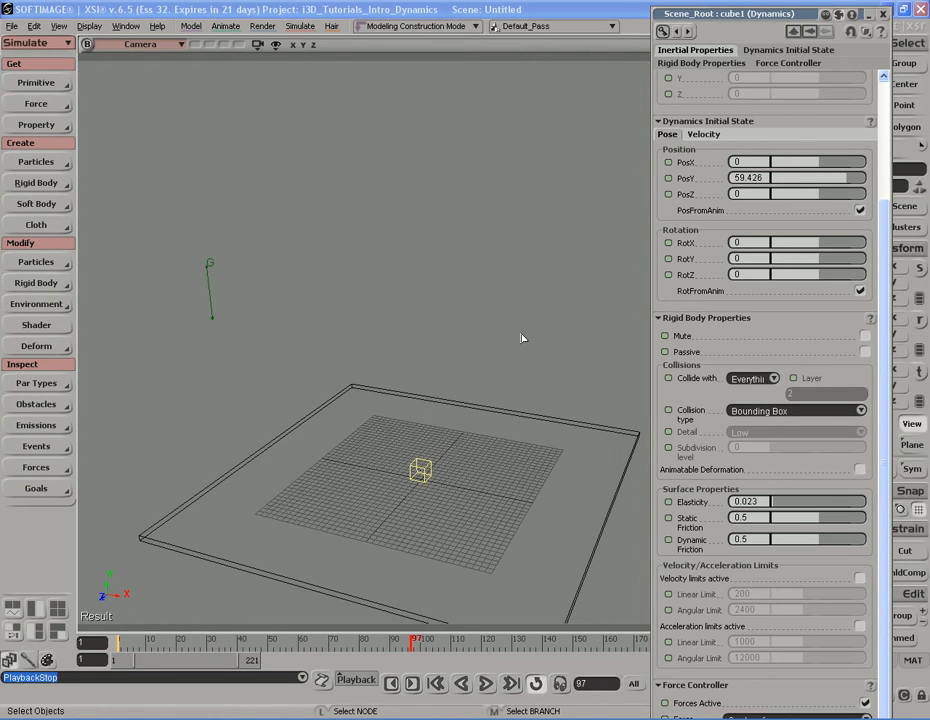
key("shift+comma")
Step: Try an elasticity of 0.246 for the cube, replay the drop twice and rewind to the first frame
left_click_drag(778, 502, 800, 508)
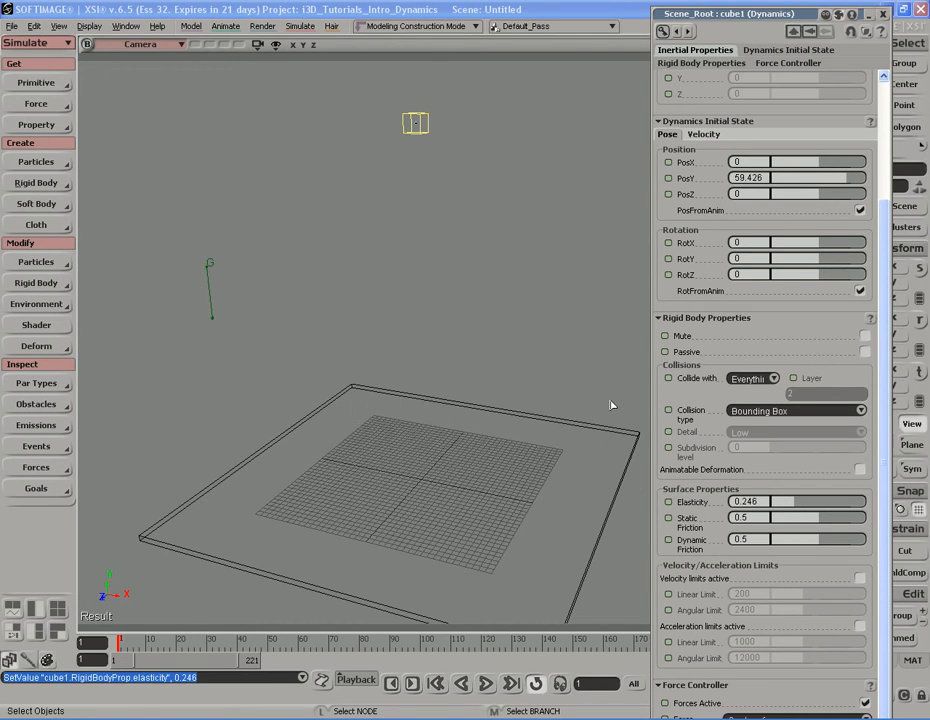
key("alt+period")
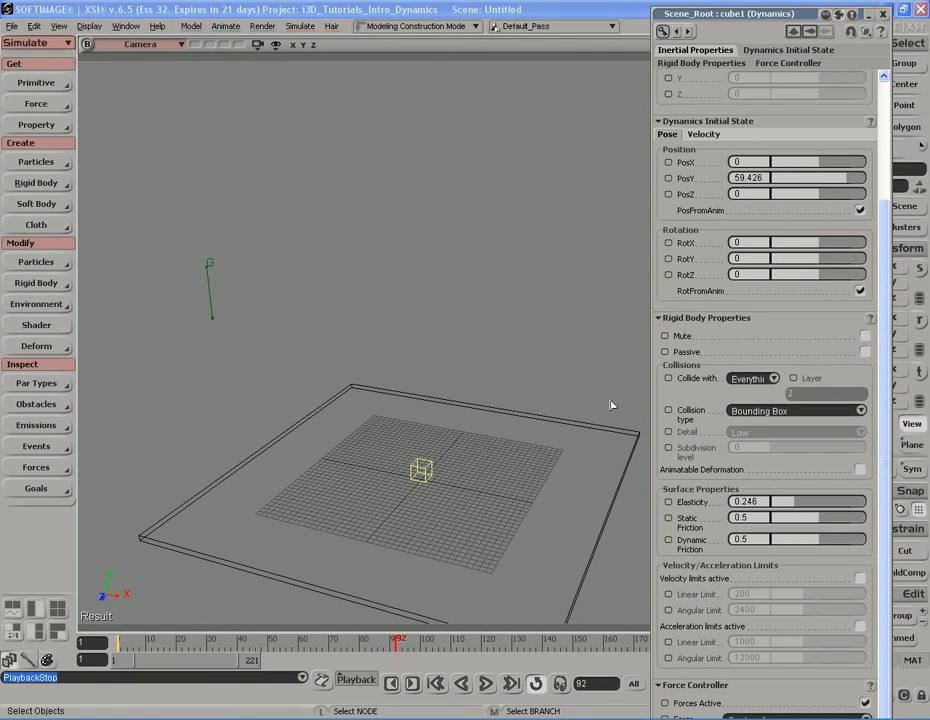
key("Escape")
key("alt+period")
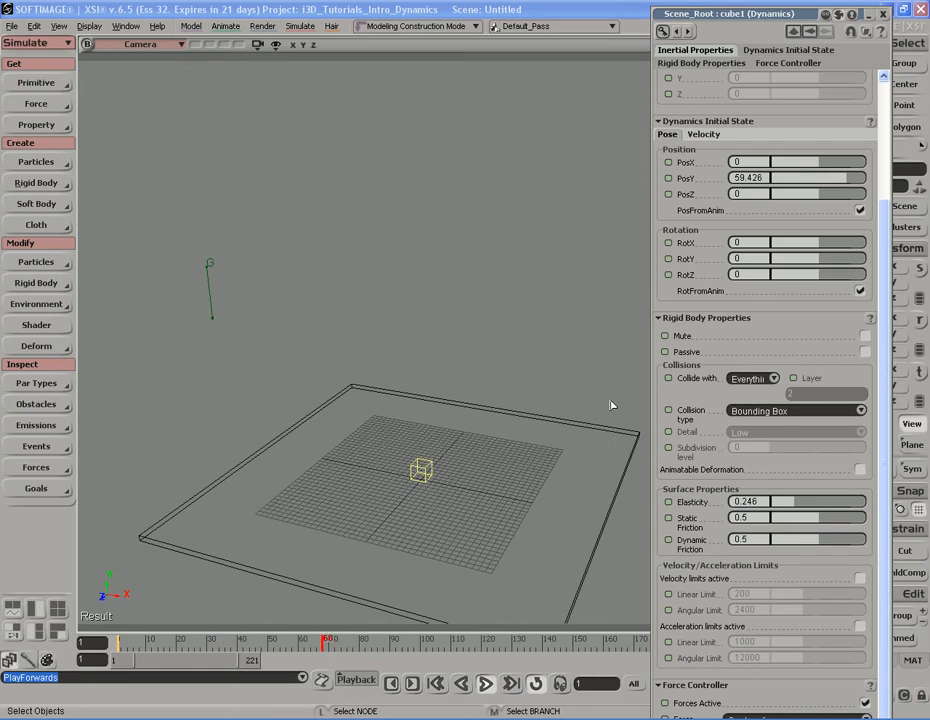
key("shift+comma")
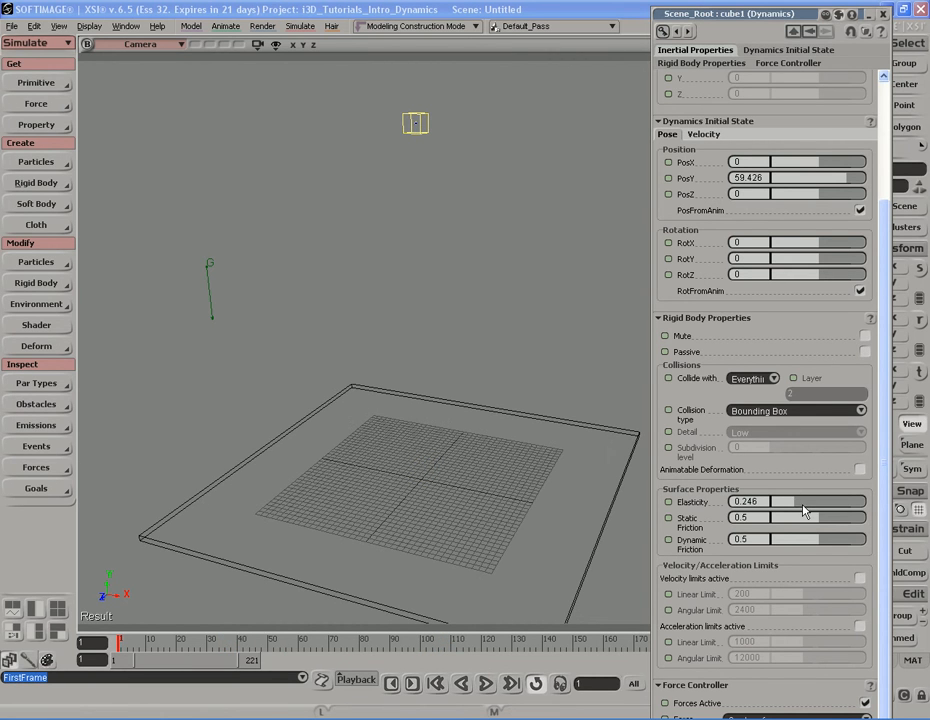
Step: Raise the cube's elasticity to 0.977, play the simulation and return to the first frame
left_click_drag(803, 509, 866, 513)
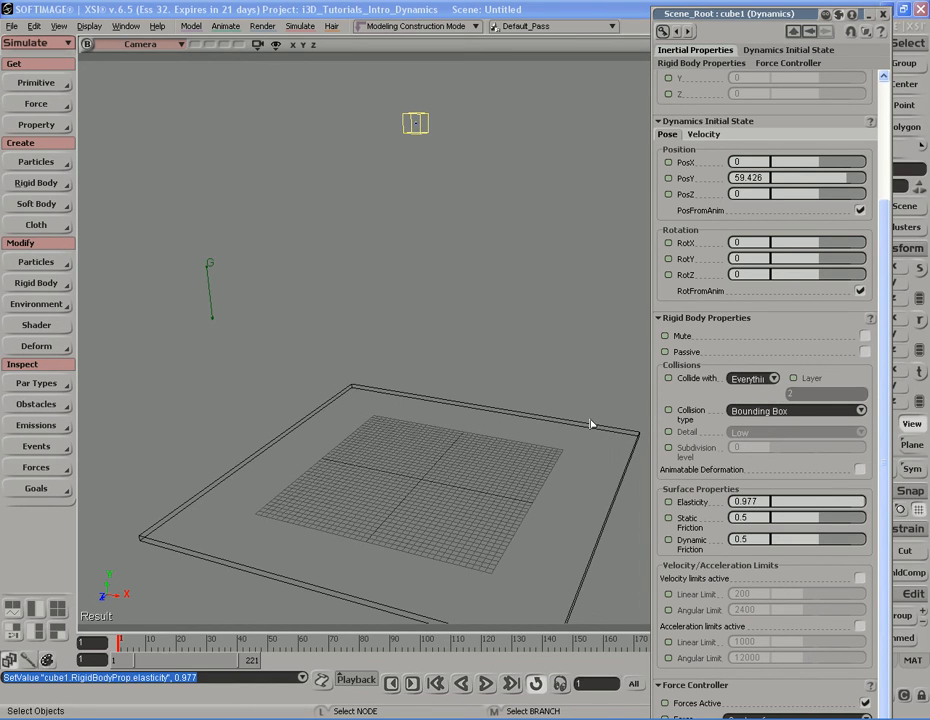
key("period")
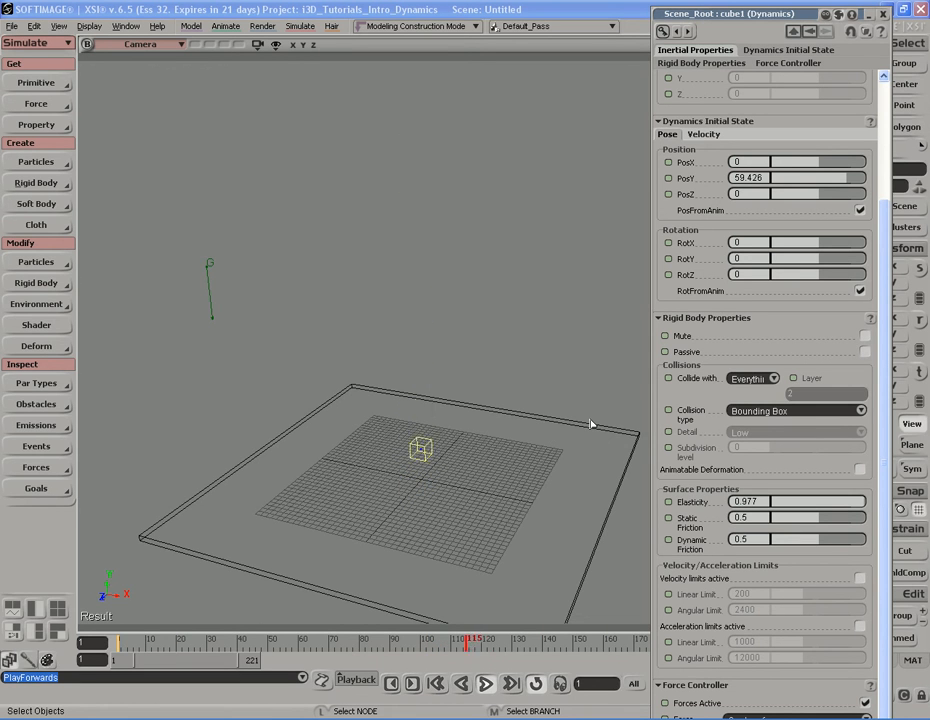
key("Escape")
key("Home")
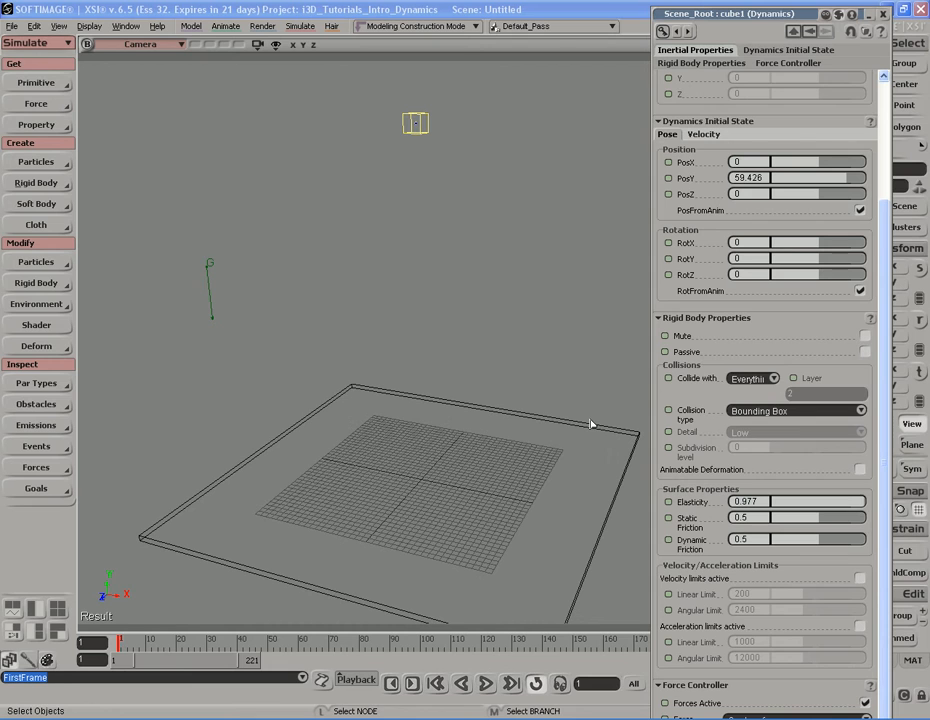
left_click(702, 509)
left_click(697, 511, "ctrl")
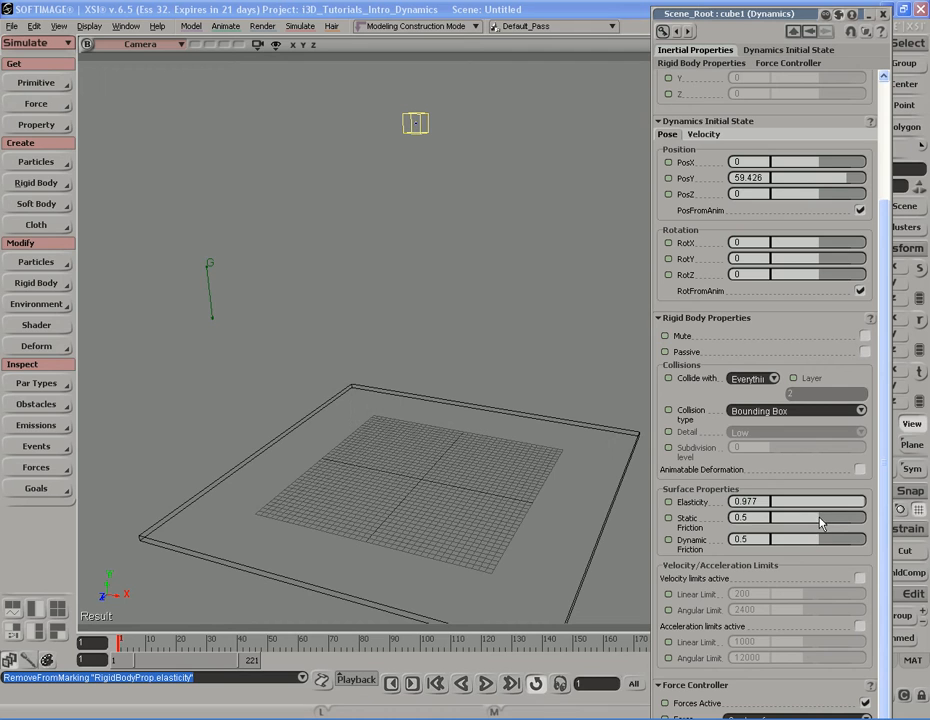
Step: Try static friction values of 0.954 and 0.046 for the cube, and dynamic friction at 0.946 and near zero
left_click_drag(822, 523, 810, 527)
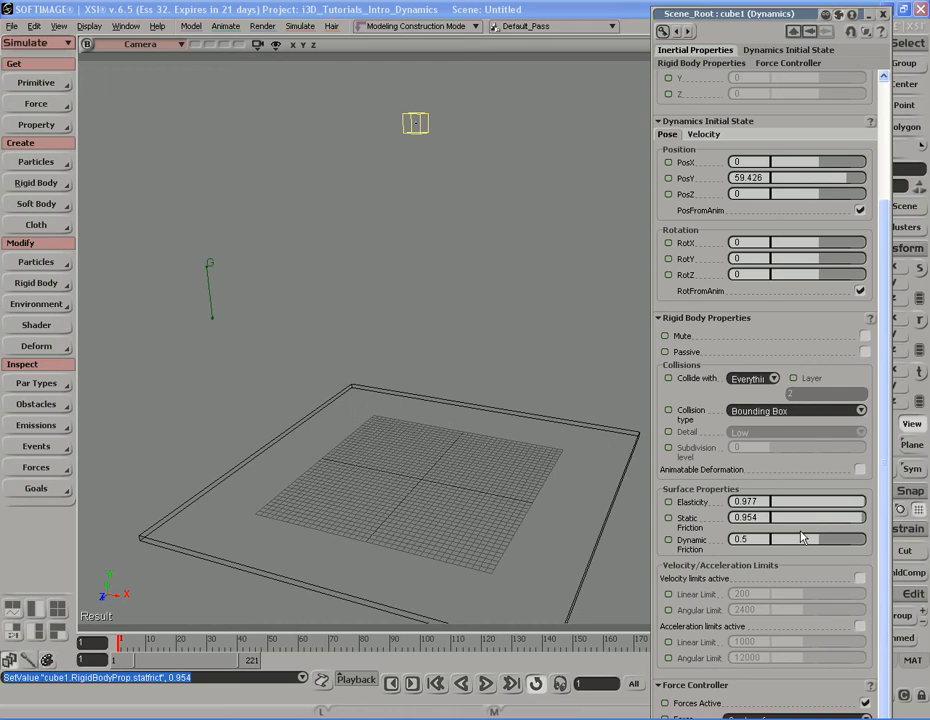
left_click_drag(789, 525, 776, 520)
left_click_drag(818, 548, 849, 550)
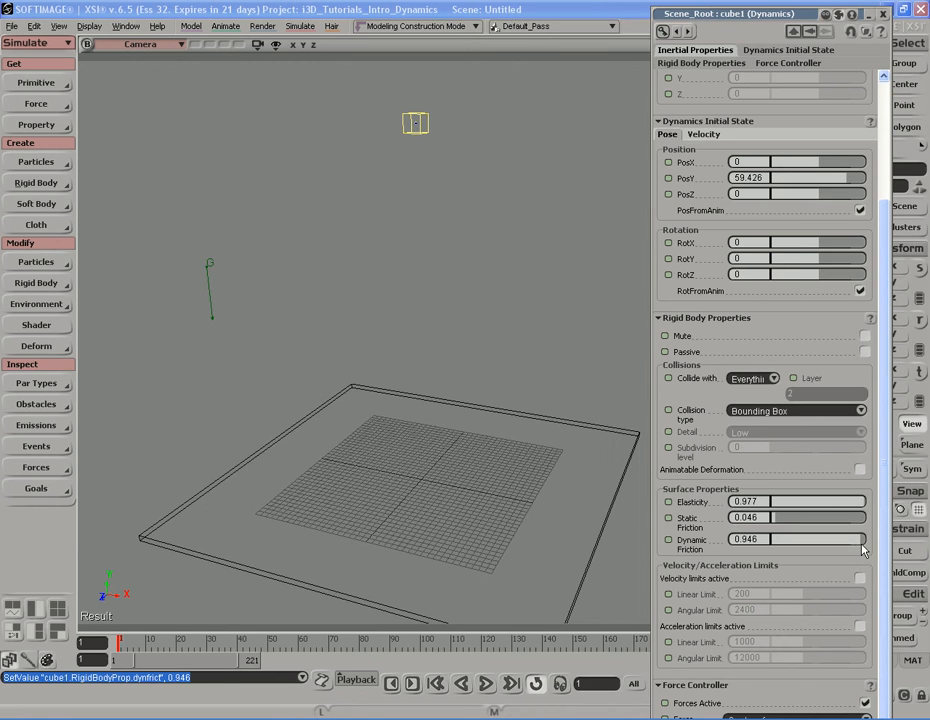
left_click_drag(862, 545, 781, 545)
Step: Set the cube's static friction to 0.477 and its dynamic friction to 0.523
left_click_drag(780, 518, 818, 521)
left_click_drag(820, 541, 822, 546)
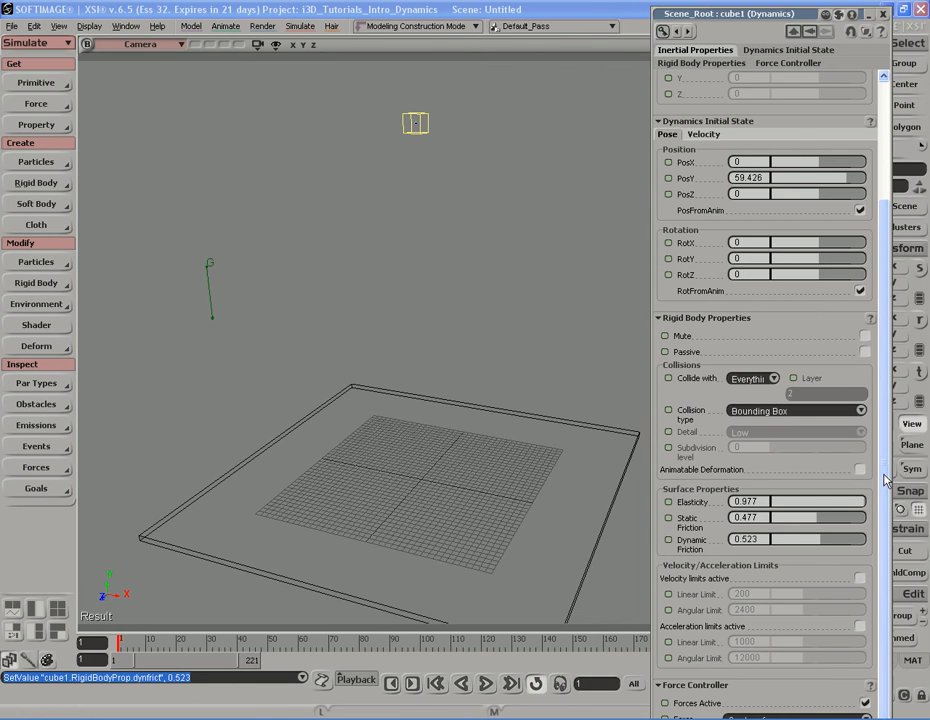
left_click_drag(778, 18, 712, 15)
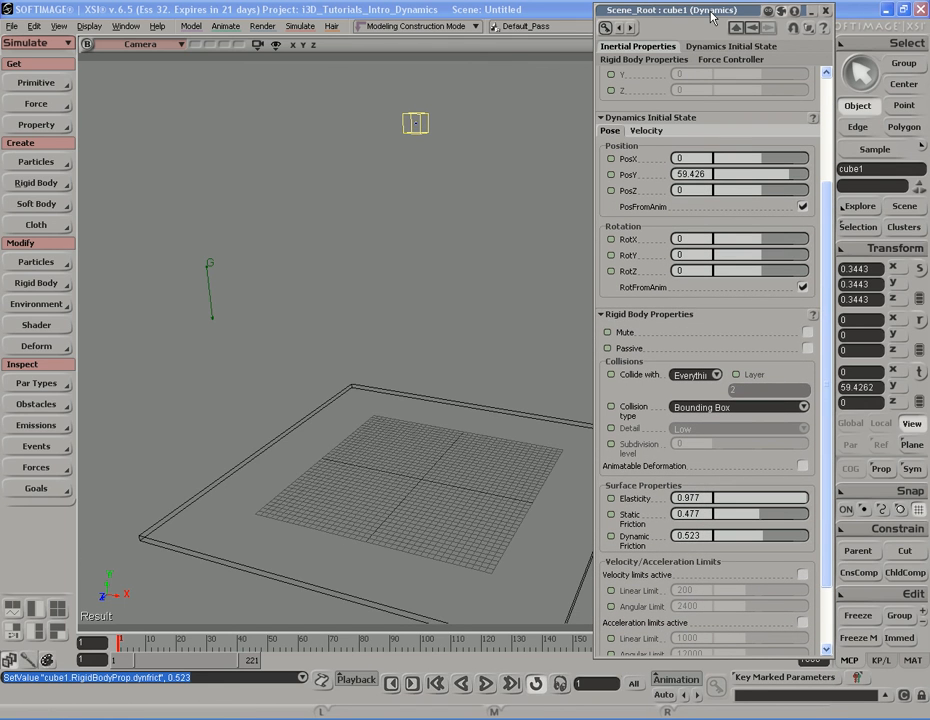
left_click_drag(830, 331, 829, 408)
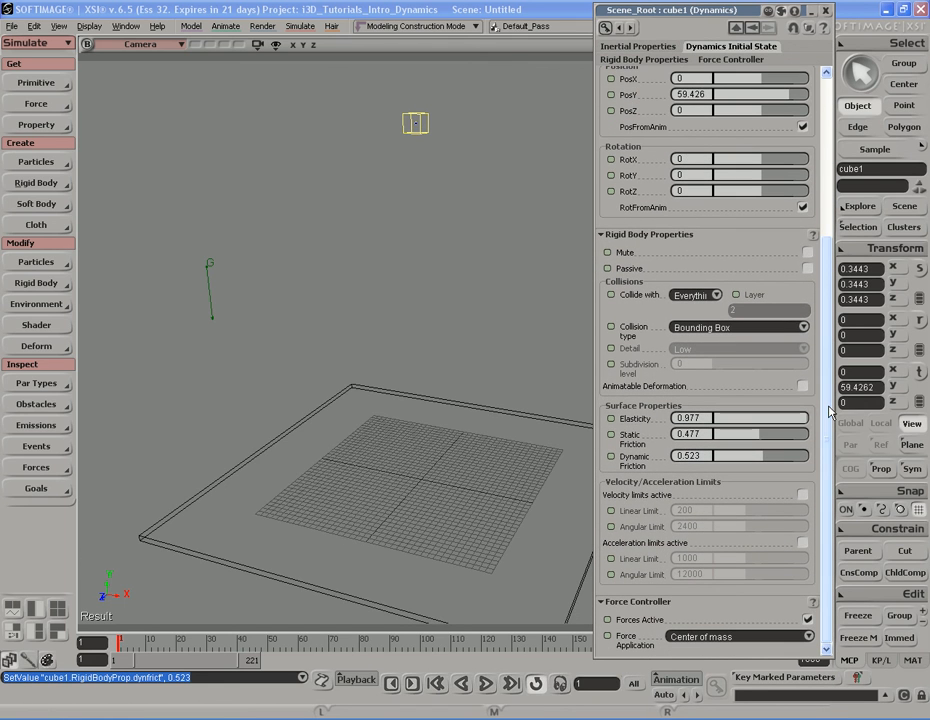